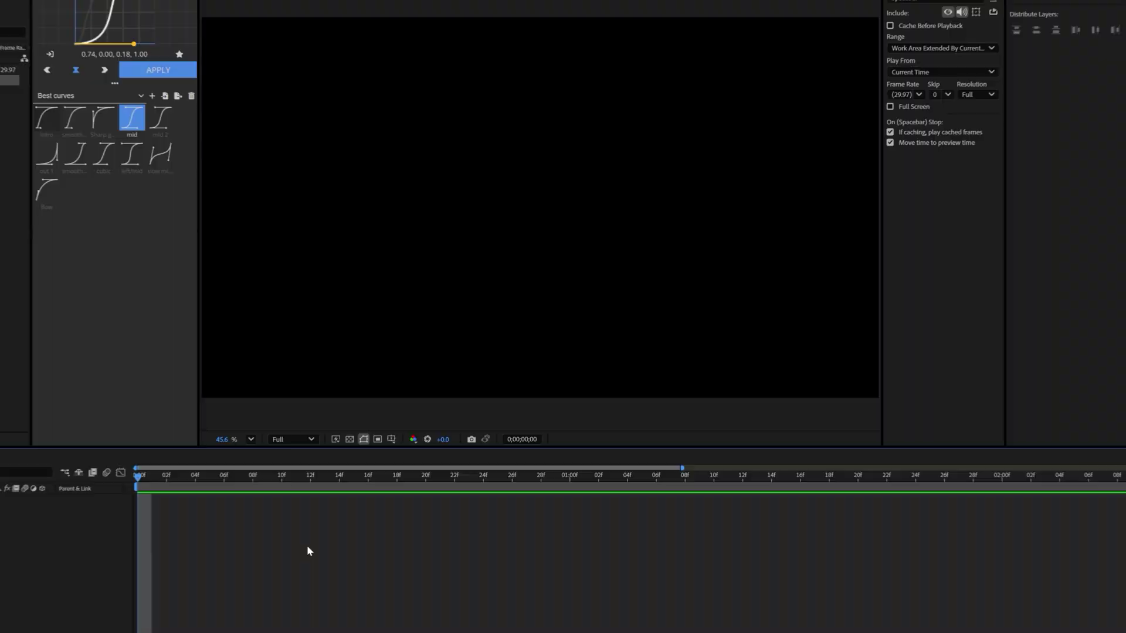
Confirm the 3840 x 2160 composition settings with a 0;00;05;20 duration and place the Thumbnail image in the composition
{"action": "key", "text": "ctrl+k"}
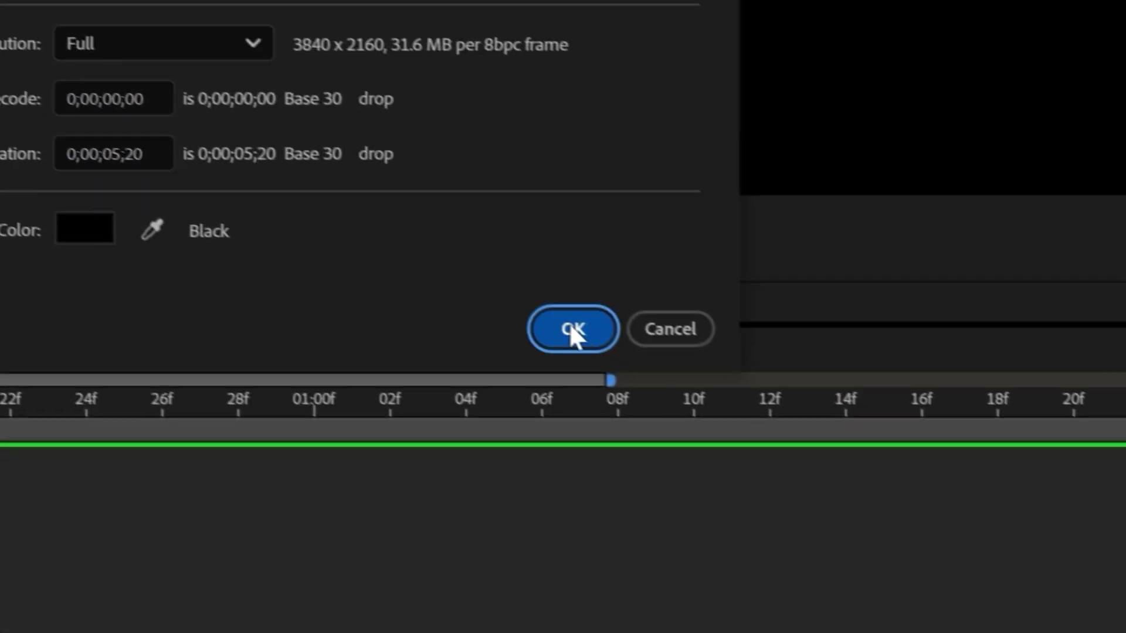
{"action": "left_click", "coordinate": [1031, 516]}
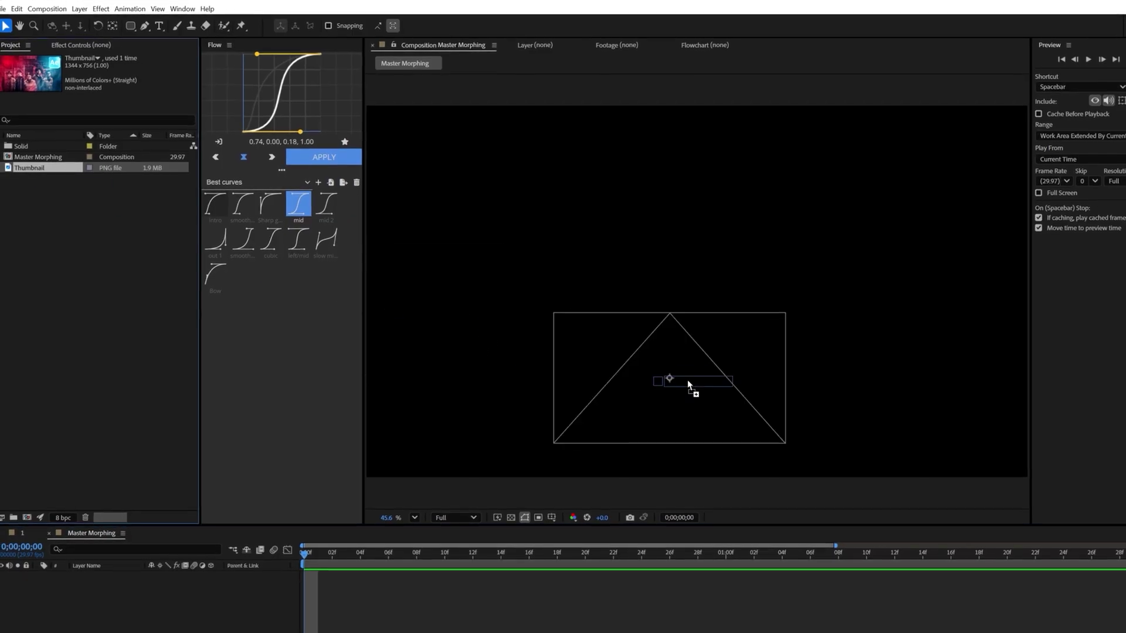
{"action": "left_click_drag", "start_coordinate": [685, 306], "coordinate": [681, 317]}
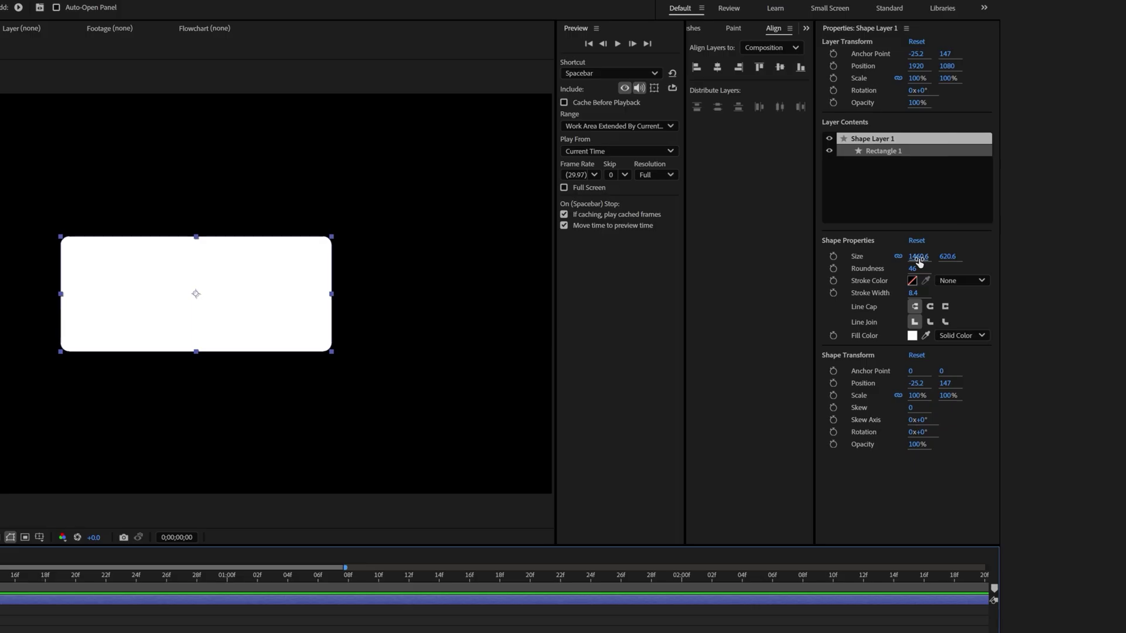
Unlink the rectangle's size dimensions and set its width to 1100
{"action": "left_click", "coordinate": [898, 258]}
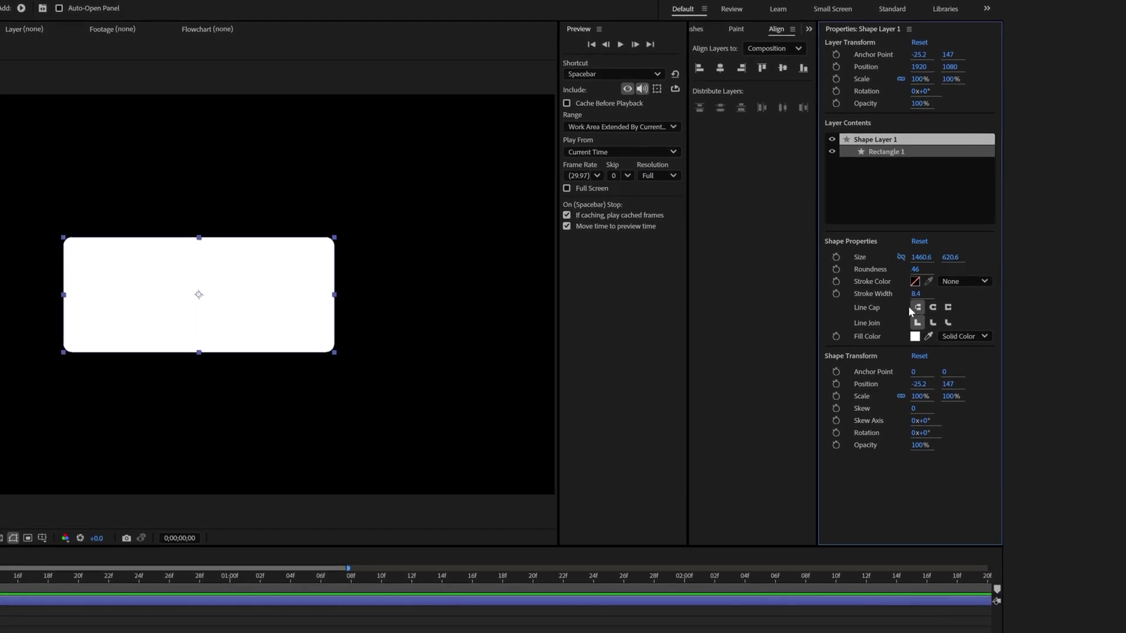
{"action": "type", "text": "1100"}
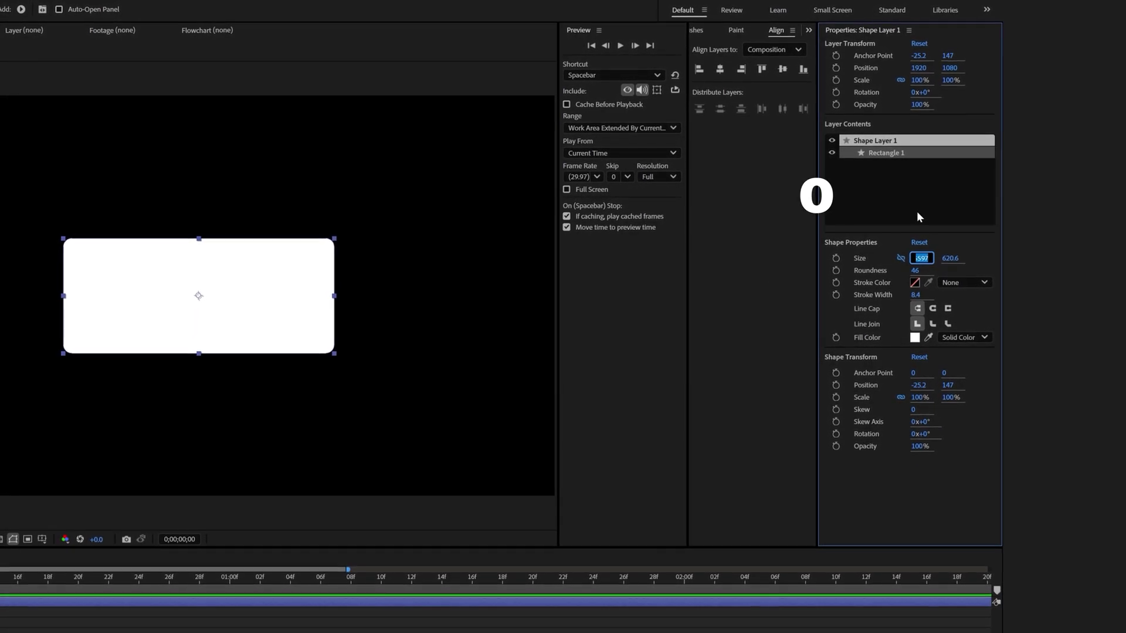
{"action": "left_click", "coordinate": [920, 215]}
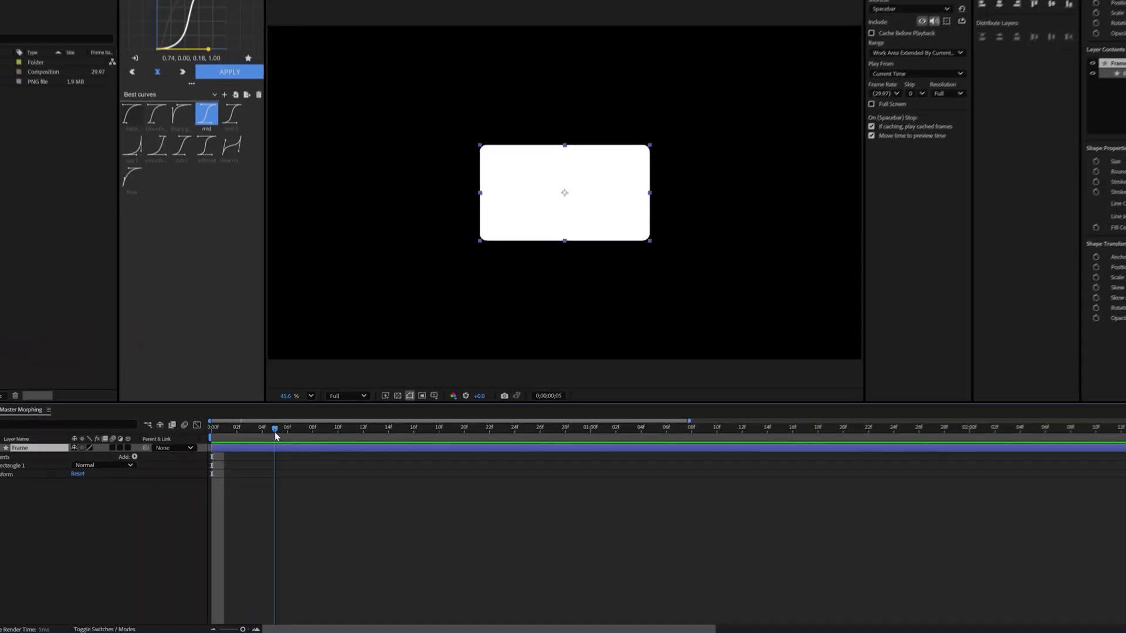
Keyframe the Frame rectangle's Size at 0;00;01;00 and move on to 0;00;01;03 for the second size keyframe
{"action": "left_click_drag", "start_coordinate": [275, 432], "coordinate": [549, 425]}
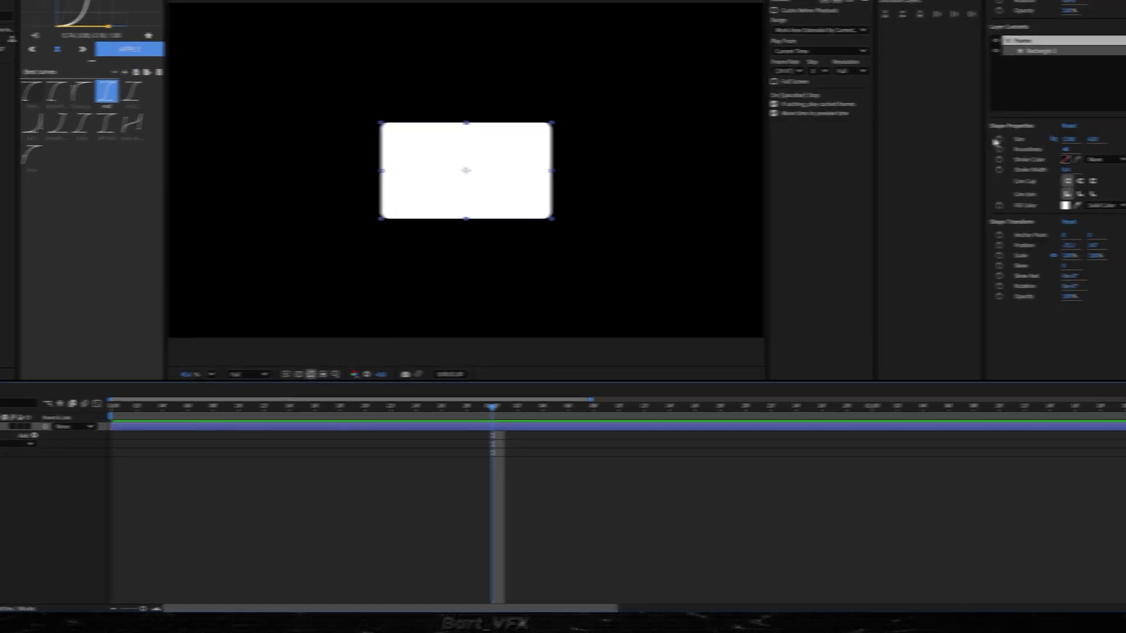
{"action": "left_click", "coordinate": [1055, 138]}
{"action": "left_click_drag", "start_coordinate": [406, 409], "coordinate": [419, 408]}
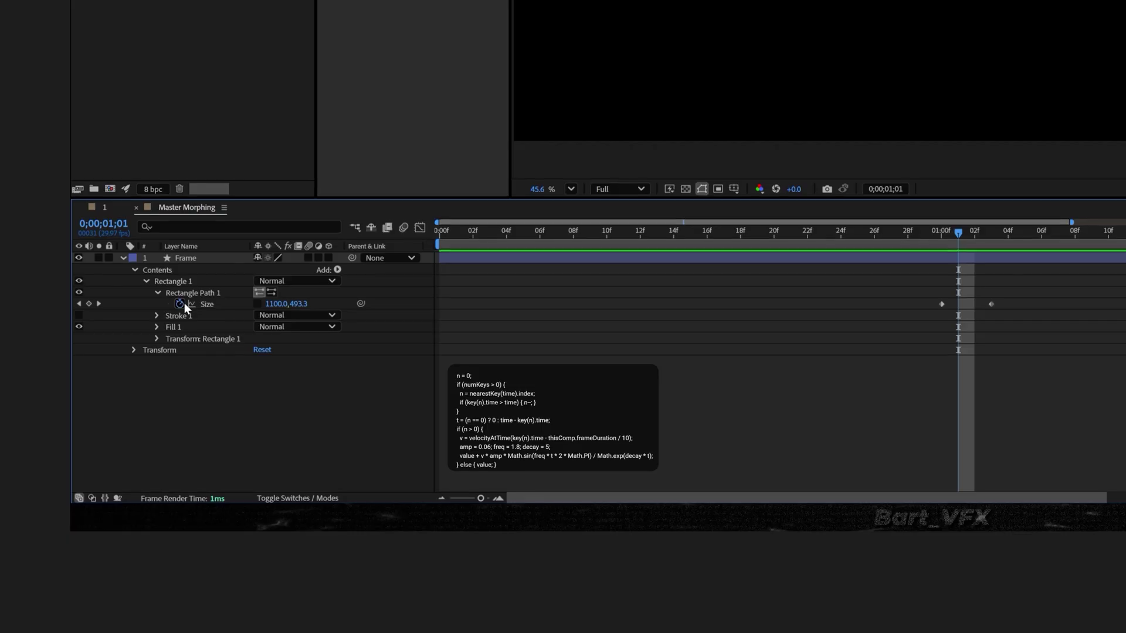
Add the velocity-based bounce expression with amp = 0.06, freq = 1.8 and decay = 5 to the rectangle's Size property
{"action": "left_click", "coordinate": [182, 303], "text": "alt"}
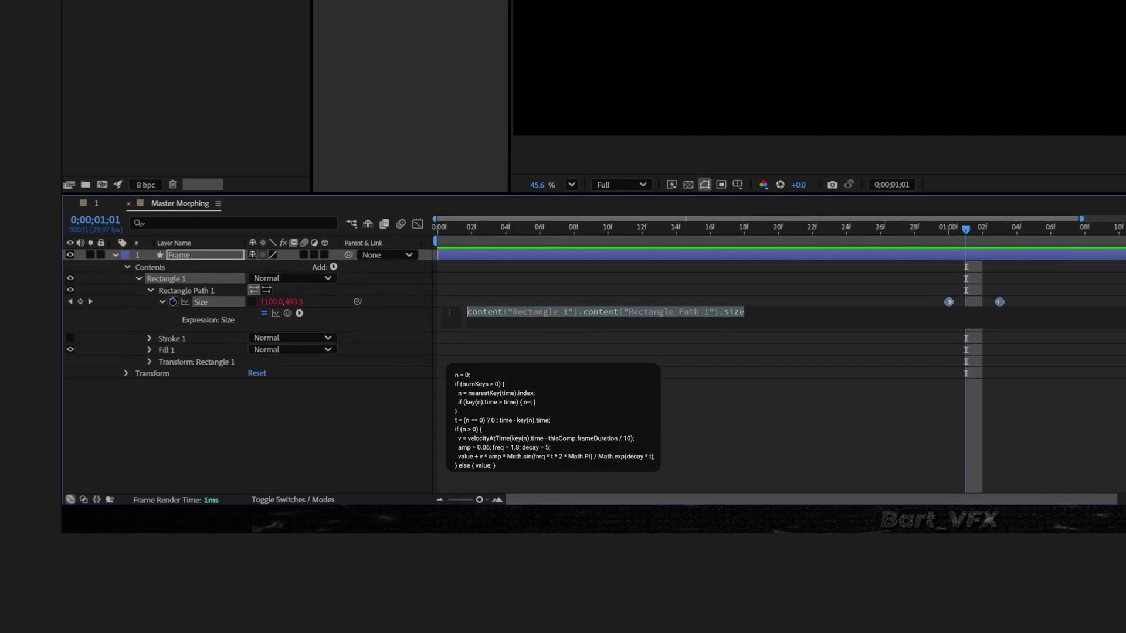
{"action": "type", "text": "n = 0; if (numKeys > 0) { n = nearestKey(time).index; if (key(n).time > time) { n--; } } t = (n == 0) ? 0 : time - key(n).time; if (n > 0) { v = velocityAtTime(key(n).time - thisComp.frameDuration / 10); amp = 0.06; freq = 1.8; decay = 5; value + v * amp * Math.sin(freq * t * 2 * Math.PI) / Math.exp(decay * t); } else { value; }"}
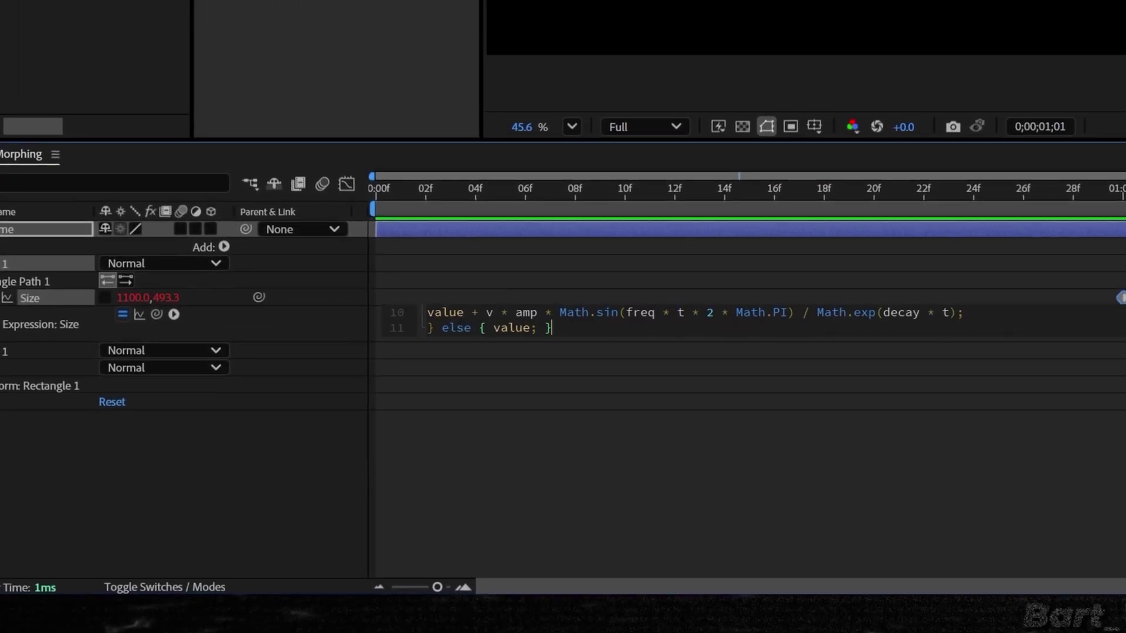
{"action": "left_click", "coordinate": [1000, 381]}
Play back the Frame's size animation to check the bounce
{"action": "left_click_drag", "start_coordinate": [1117, 215], "coordinate": [827, 256]}
{"action": "key", "text": "space"}
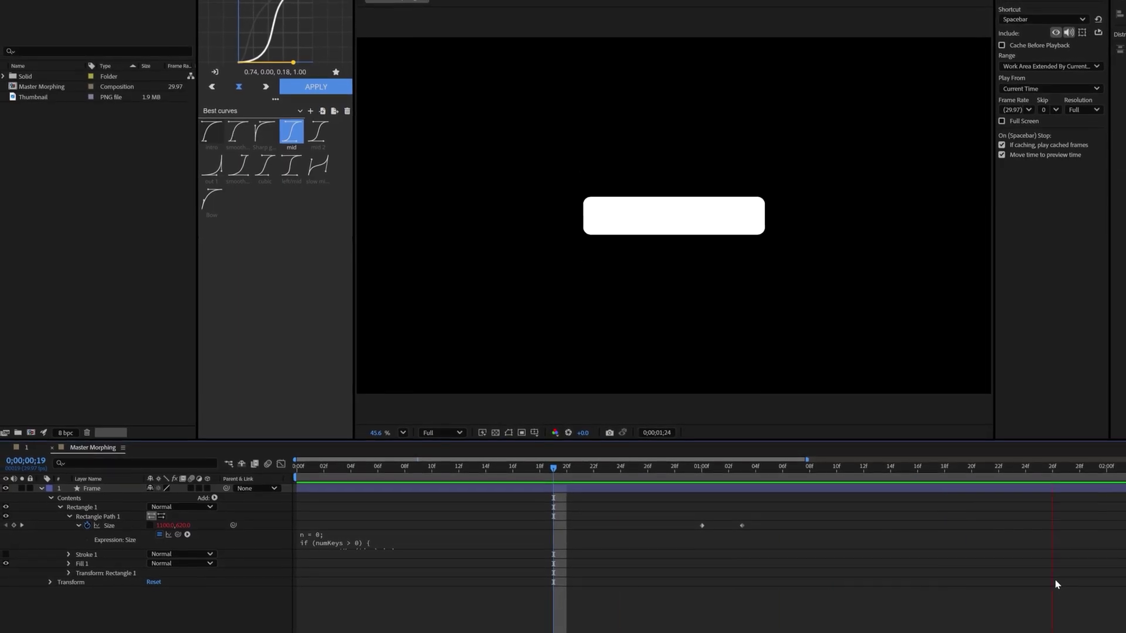
{"action": "key", "text": "space"}
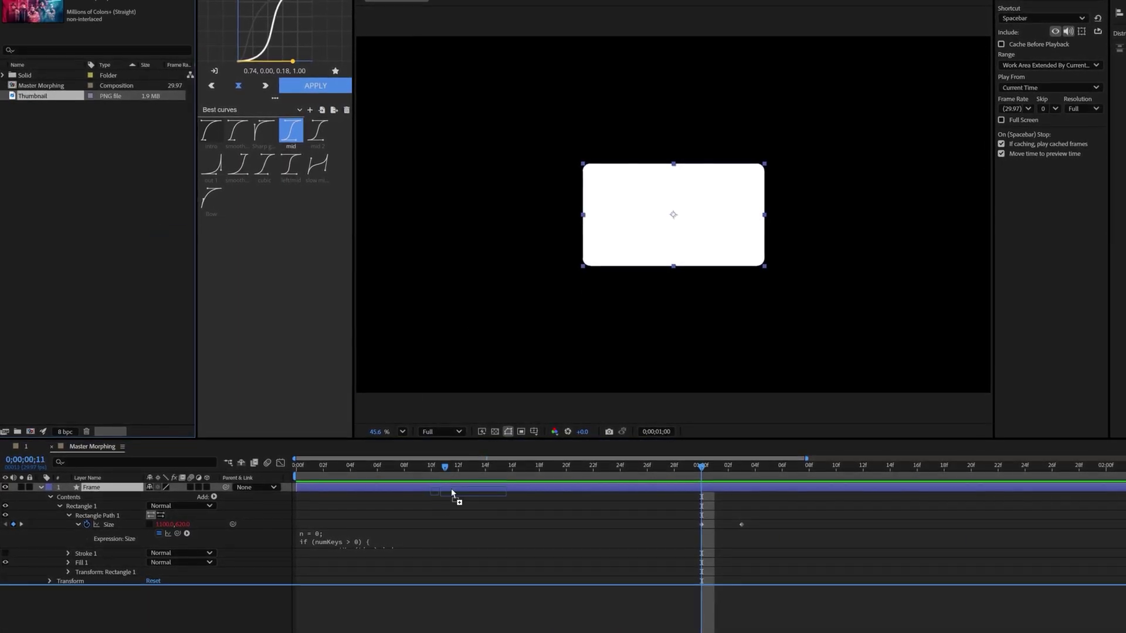
Add the Thumbnail image beneath the Frame layer scaled to 81.9%, and trim the Frame layer's start to 0;00;01;00
{"action": "left_click_drag", "start_coordinate": [396, 528], "coordinate": [141, 605]}
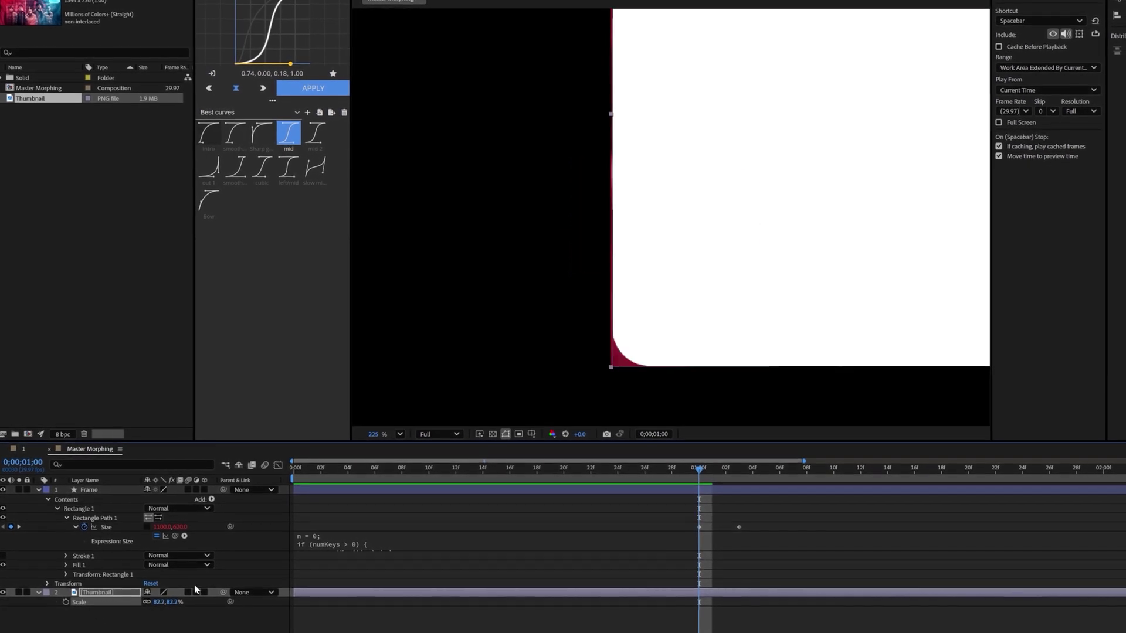
{"action": "left_click_drag", "start_coordinate": [157, 605], "coordinate": [153, 605]}
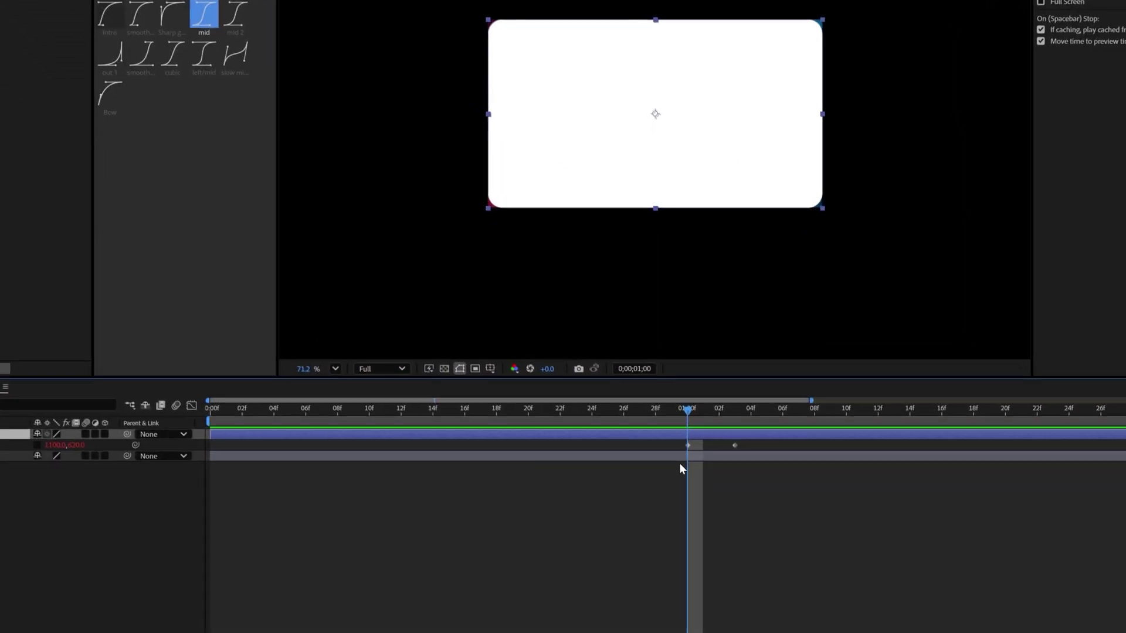
{"action": "key", "text": "alt+["}
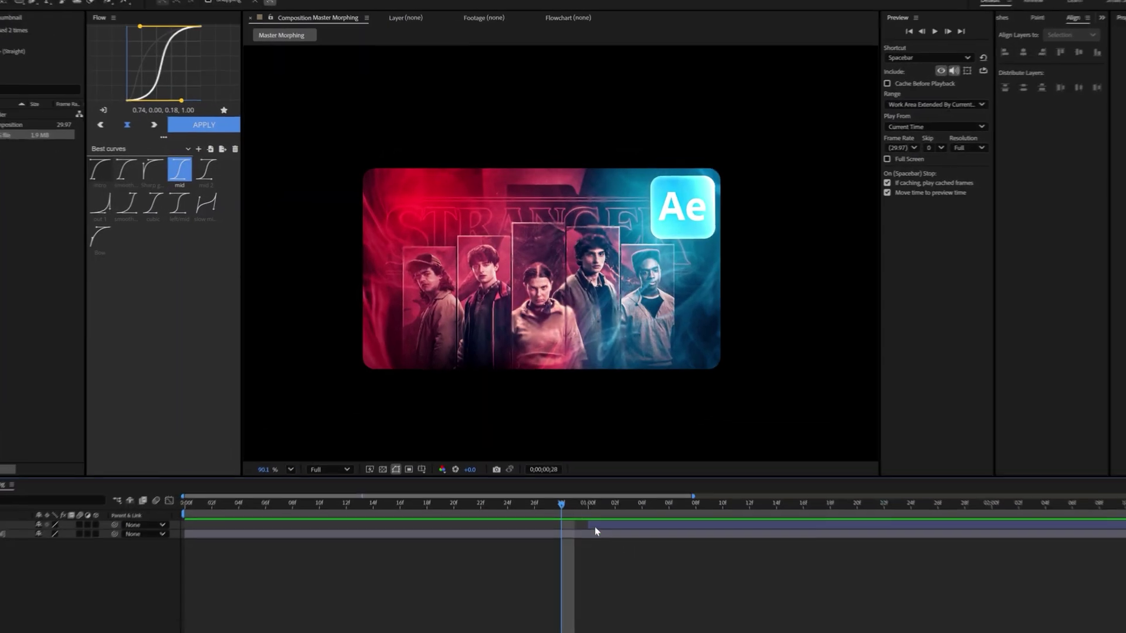
Add a Scale keyframe to the Thumbnail layer and align it with the Frame's first Size keyframe at 0;00;01;00
{"action": "left_click_drag", "start_coordinate": [576, 454], "coordinate": [613, 440]}
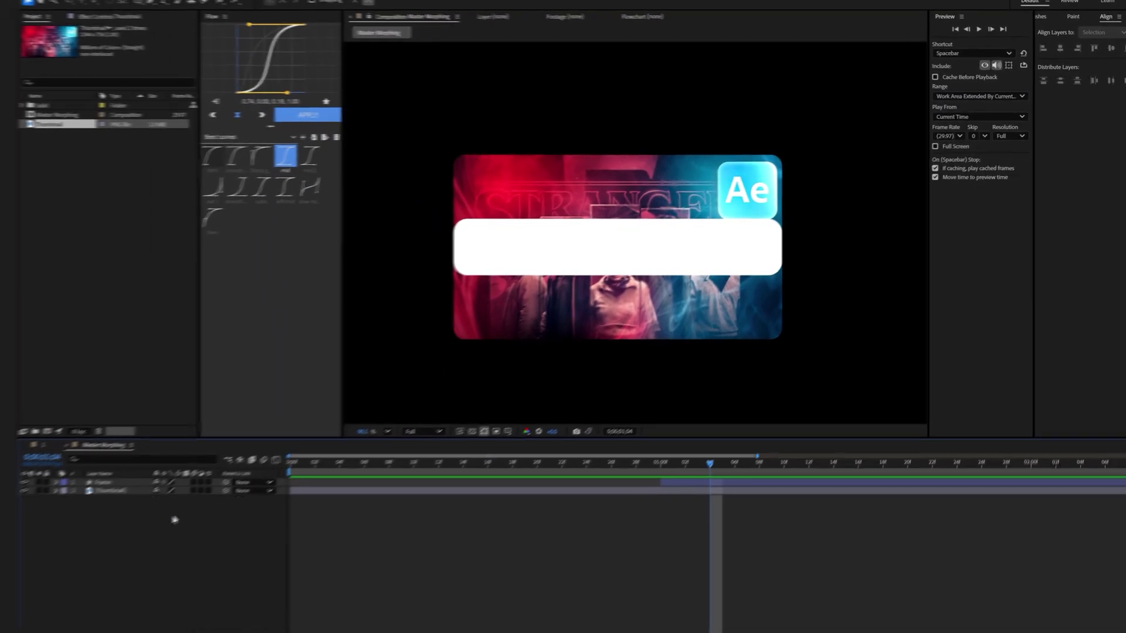
{"action": "left_click", "coordinate": [123, 491]}
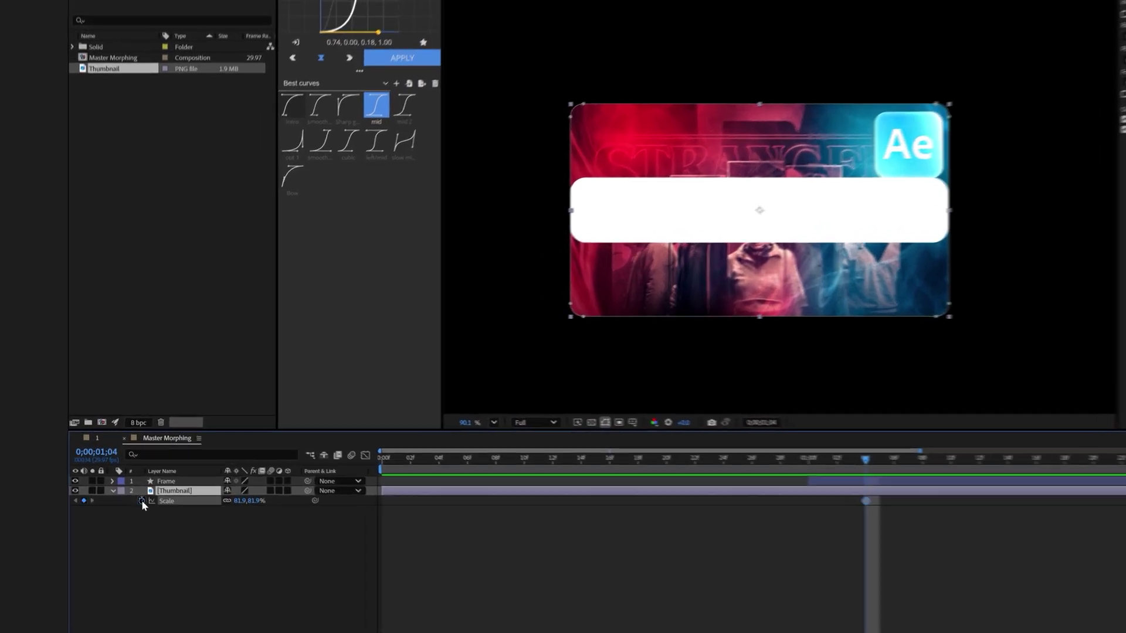
{"action": "left_click", "coordinate": [138, 477]}
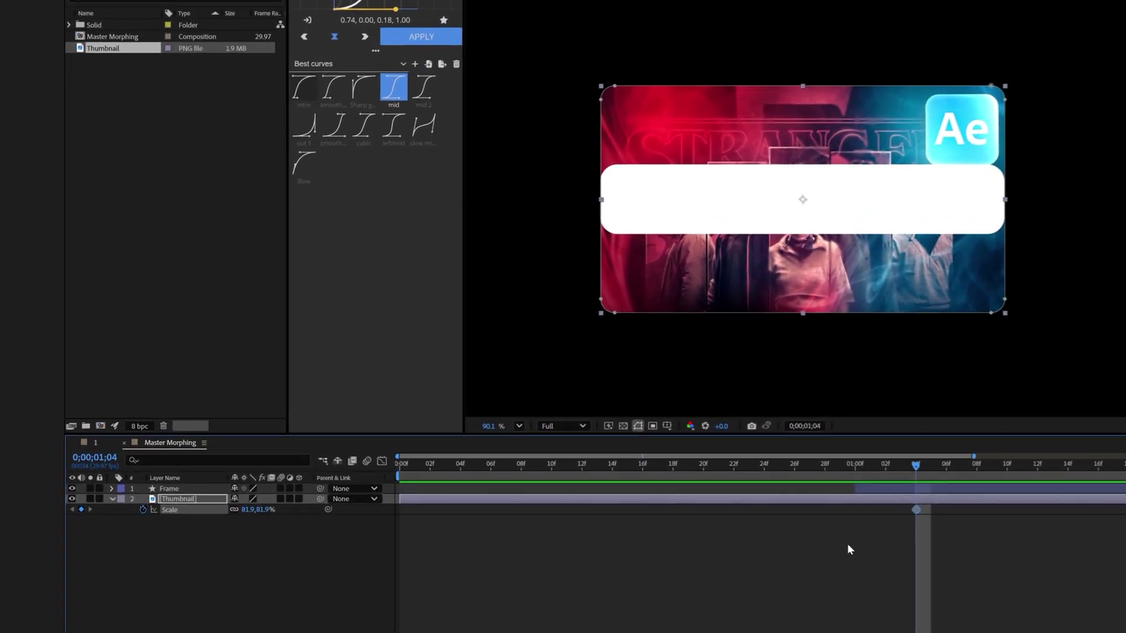
{"action": "left_click", "coordinate": [885, 489]}
{"action": "key", "text": "u"}
{"action": "left_click_drag", "start_coordinate": [916, 509], "coordinate": [856, 511]}
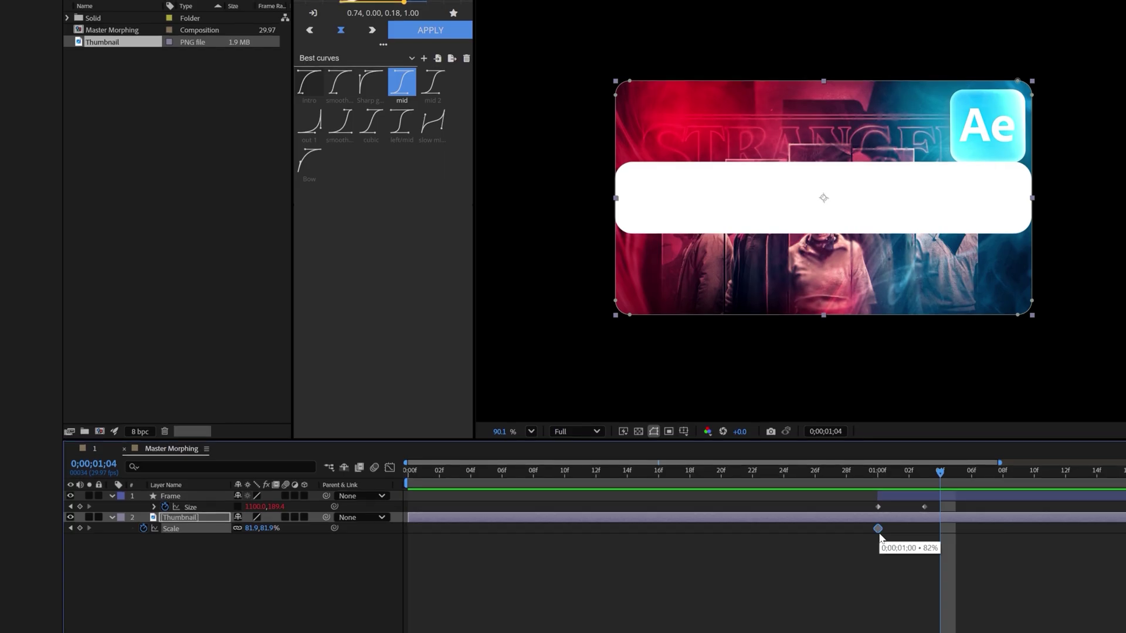
At 0;00;01;03, unlink the Thumbnail's scale and reduce its vertical scale to 29.6% to match the squashed frame
{"action": "left_click_drag", "start_coordinate": [941, 471], "coordinate": [927, 473]}
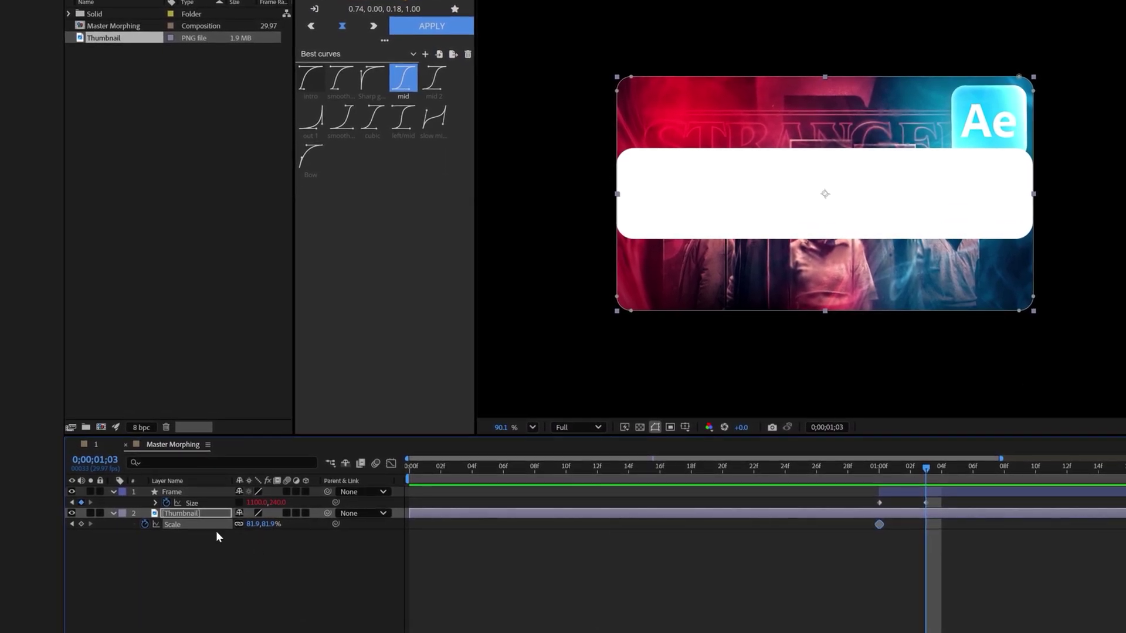
{"action": "left_click", "coordinate": [238, 525]}
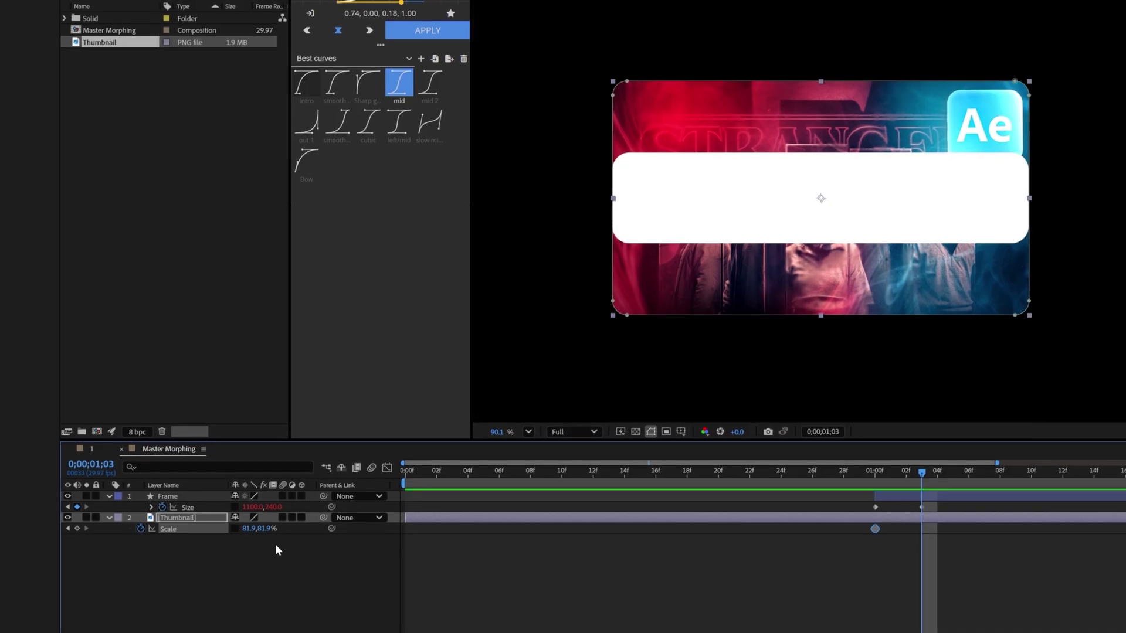
{"action": "left_click_drag", "start_coordinate": [257, 523], "coordinate": [237, 528]}
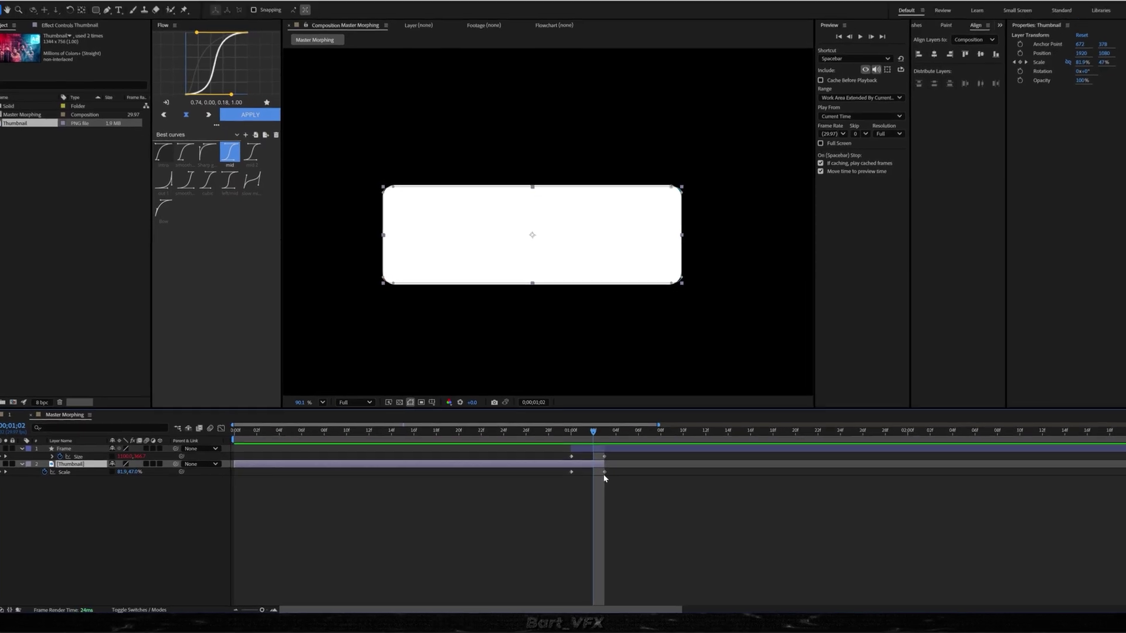
Fade in the Frame layer with Opacity keyframes of 0% at 0;00;01;00 and 100% at 0;00;01;02, and play back the transition
{"action": "key", "text": "j"}
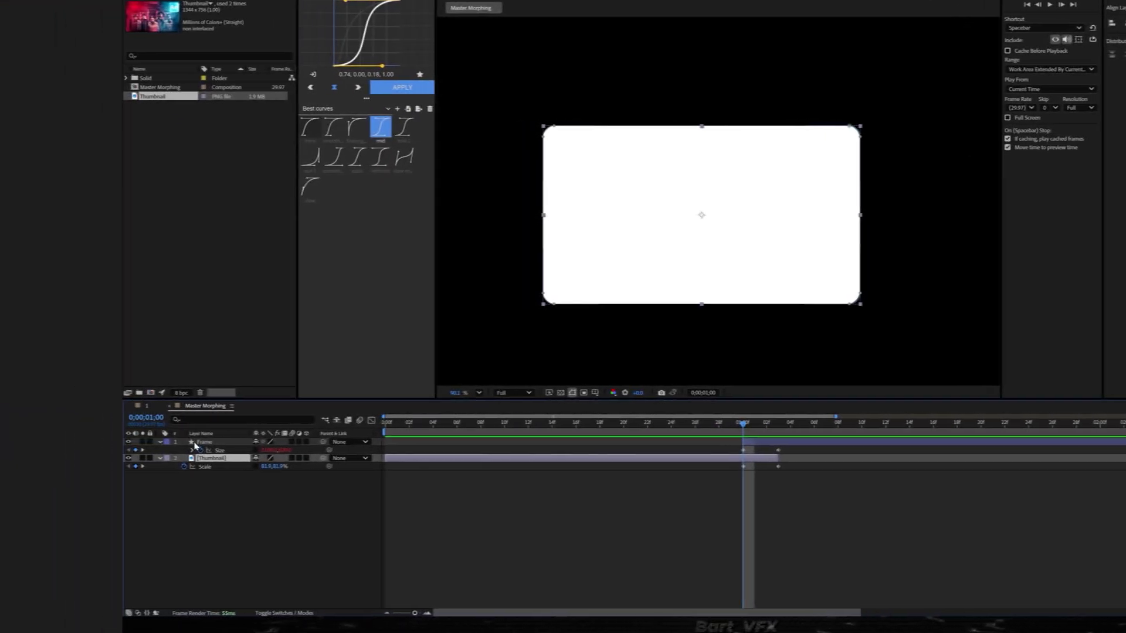
{"action": "left_click", "coordinate": [46, 443]}
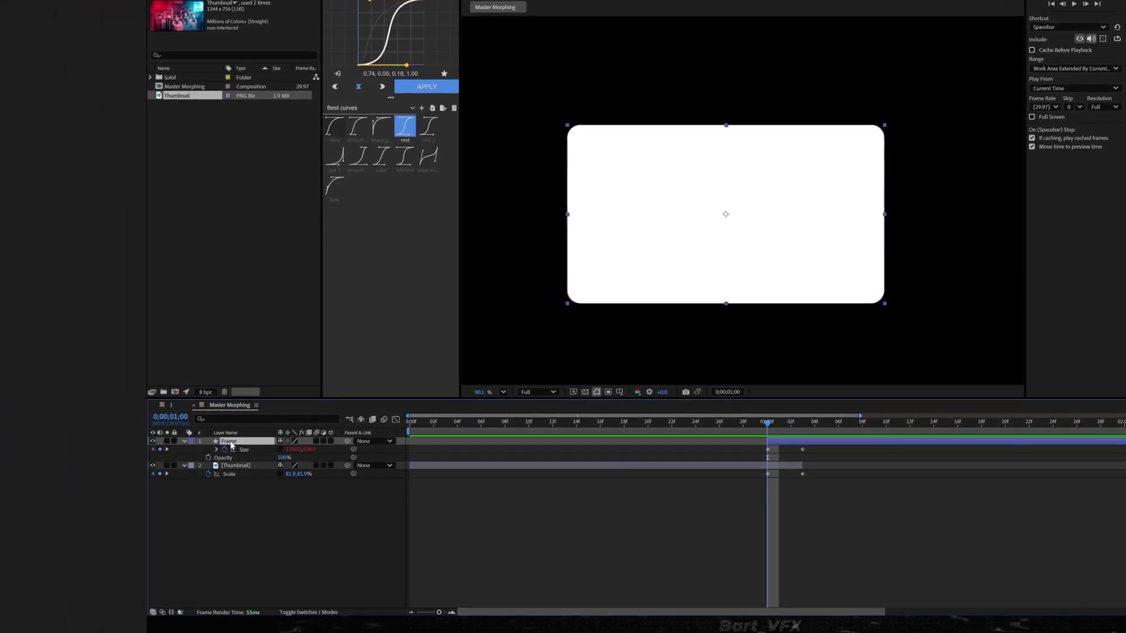
{"action": "left_click", "coordinate": [205, 458]}
{"action": "left_click_drag", "start_coordinate": [765, 458], "coordinate": [791, 460]}
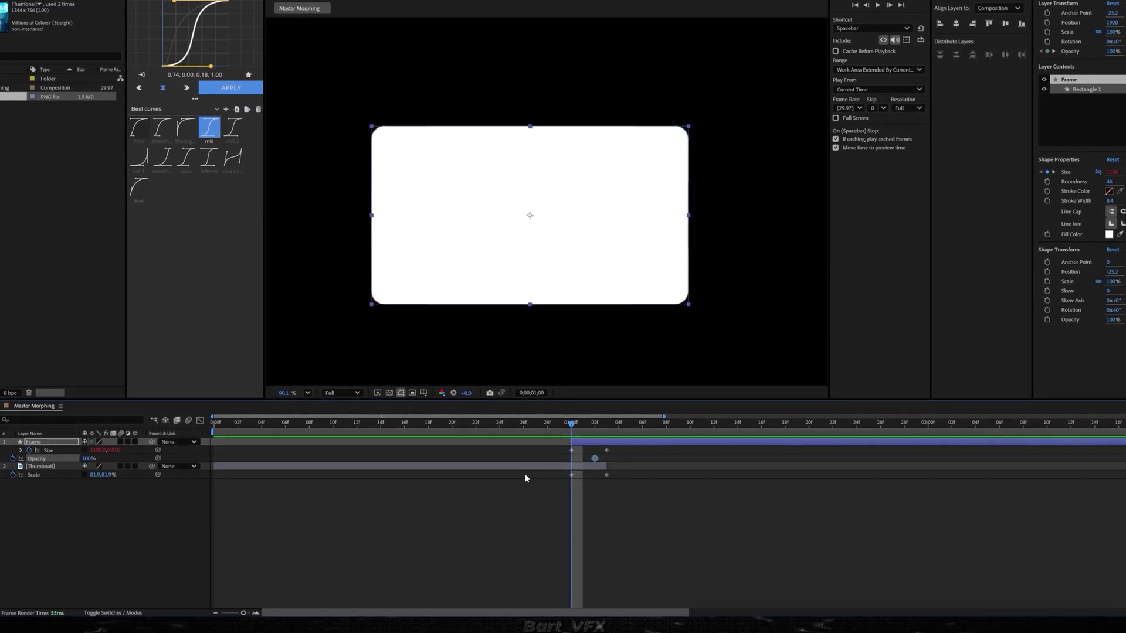
{"action": "left_click", "coordinate": [88, 459]}
{"action": "type", "text": "0"}
{"action": "key", "text": "Return"}
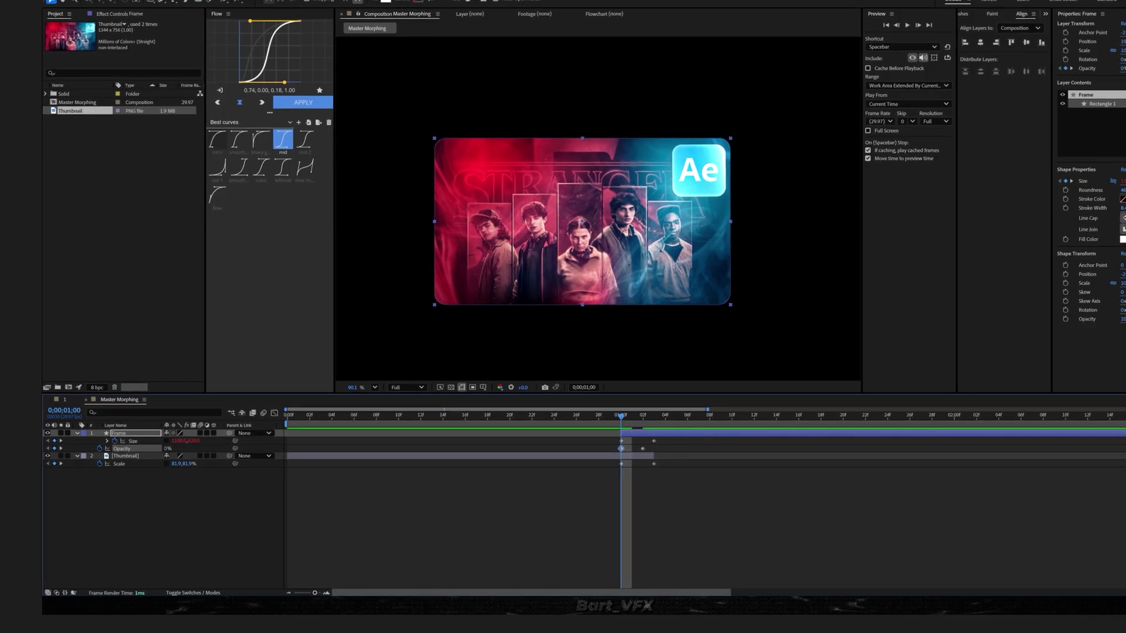
{"action": "left_click_drag", "start_coordinate": [615, 421], "coordinate": [512, 427]}
{"action": "key", "text": "space"}
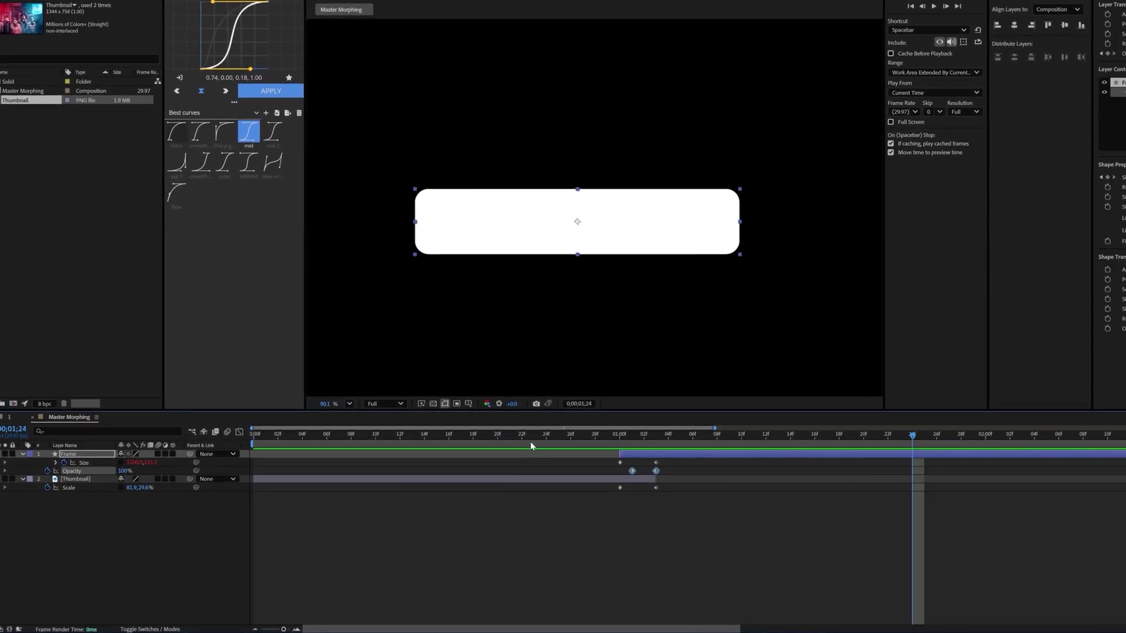
Enable motion blur on the Frame and Thumbnail layers and play back the morph
{"action": "left_click_drag", "start_coordinate": [530, 440], "coordinate": [473, 439]}
{"action": "left_click", "coordinate": [157, 454]}
{"action": "left_click", "coordinate": [157, 480]}
{"action": "key", "text": "space"}
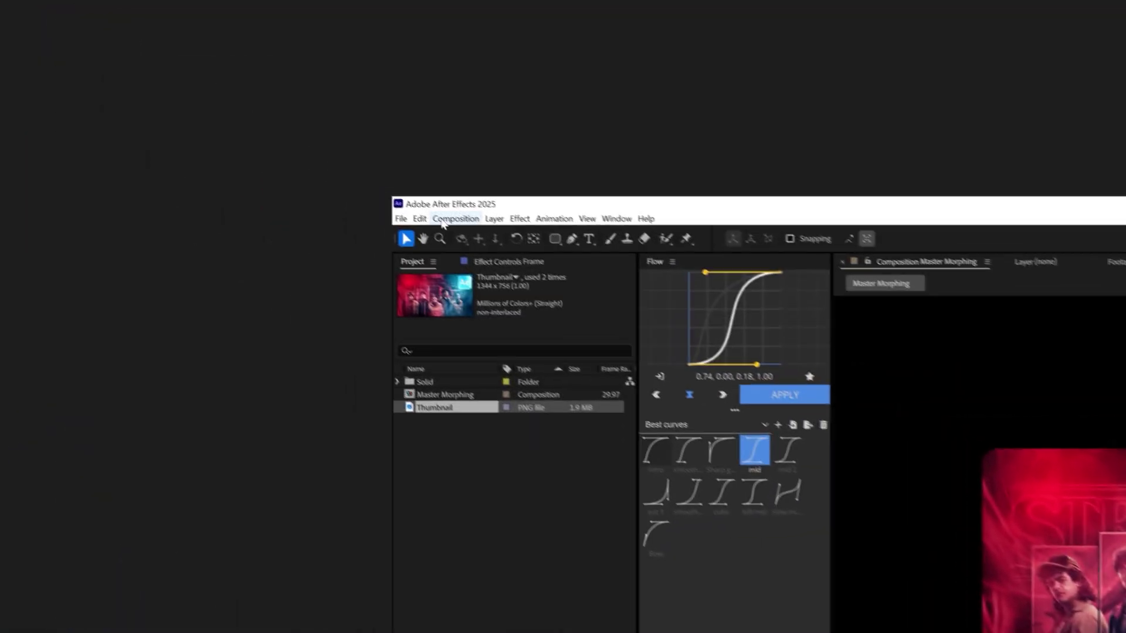
Open the advanced options in the Master Morphing composition's settings
{"action": "left_click", "coordinate": [448, 220]}
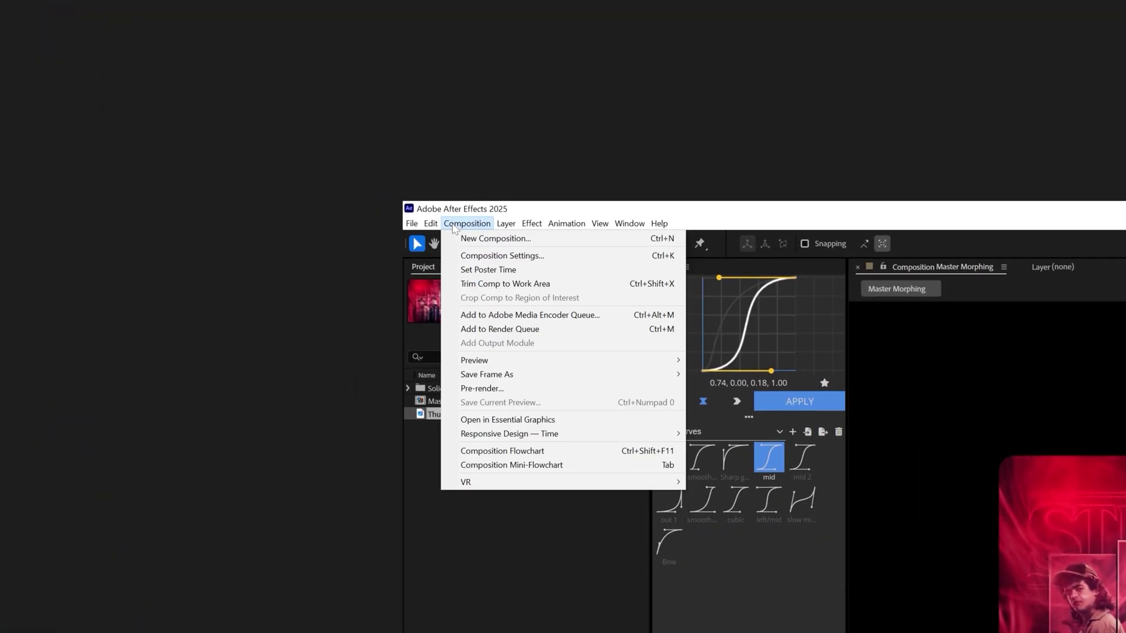
{"action": "left_click", "coordinate": [464, 239]}
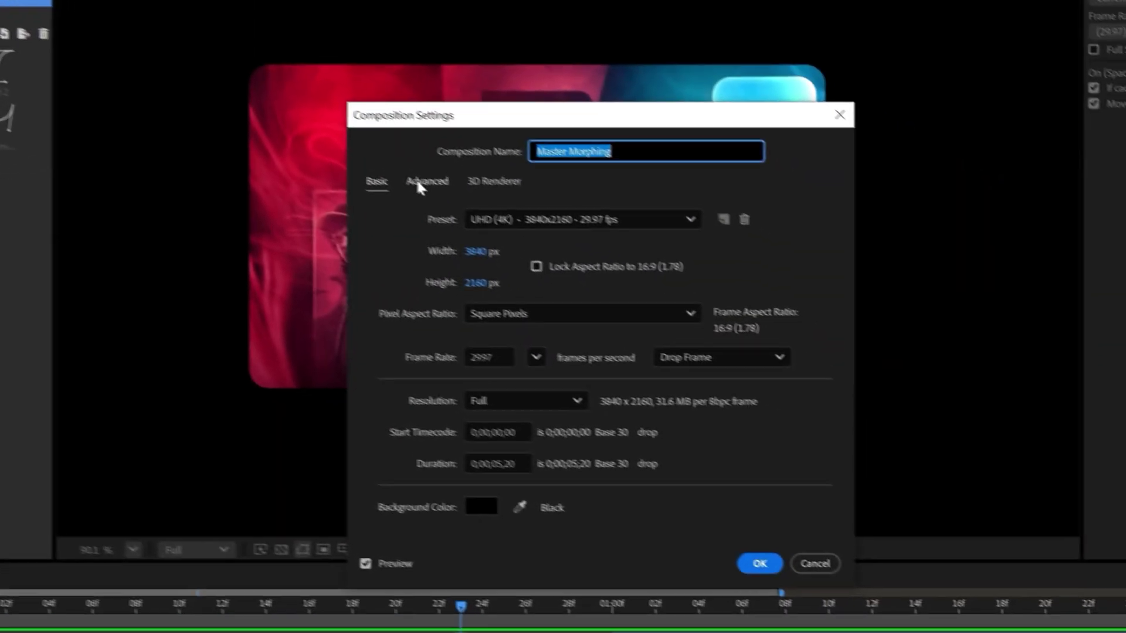
{"action": "left_click", "coordinate": [418, 183]}
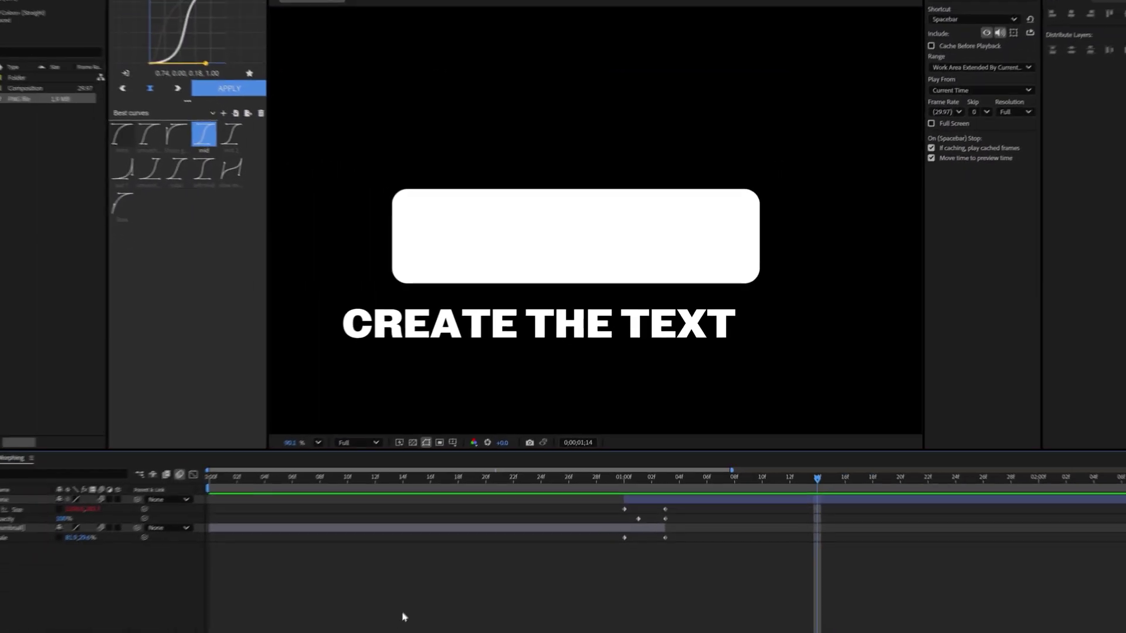
Create a text layer reading "season 5 out now" over the white frame
{"action": "left_click", "coordinate": [151, 5]}
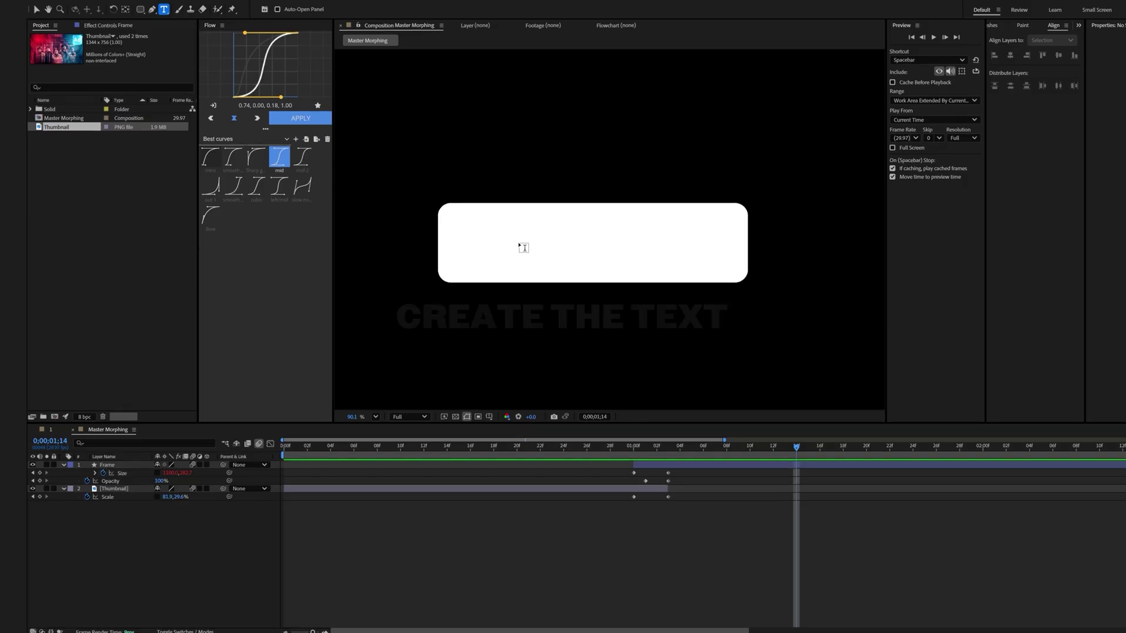
{"action": "left_click", "coordinate": [520, 246]}
{"action": "type", "text": "season 5 out now"}
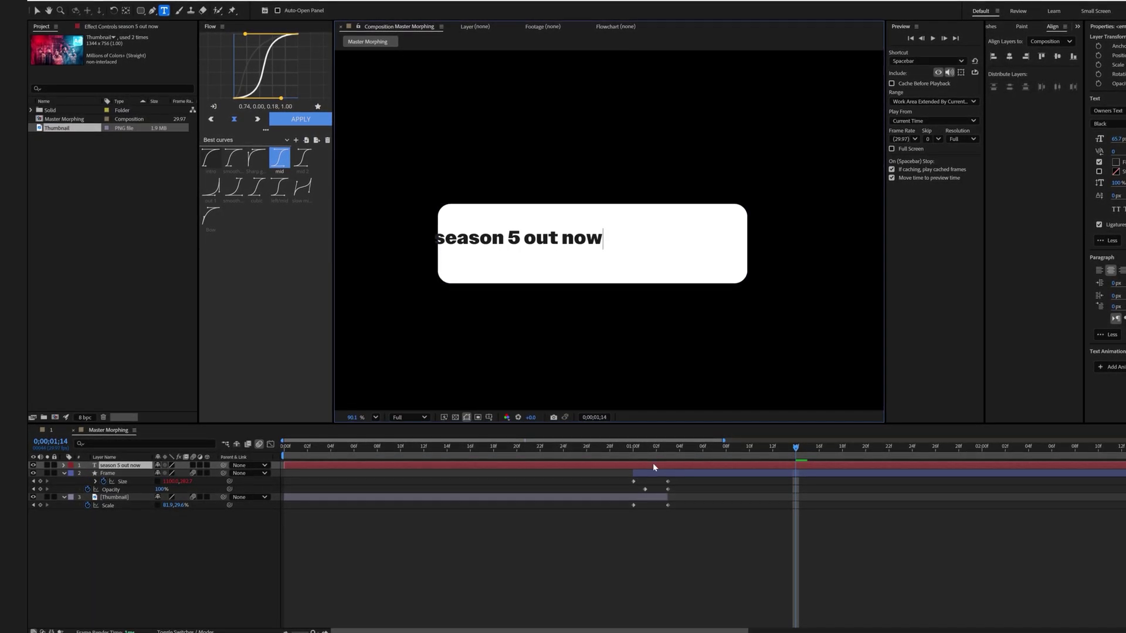
Center the text layer's anchor point on its content, center the layer in the composition, and return to the Selection tool
{"action": "left_click", "coordinate": [654, 464]}
{"action": "key", "text": "ctrl+alt+Home"}
{"action": "key", "text": "ctrl+Home"}
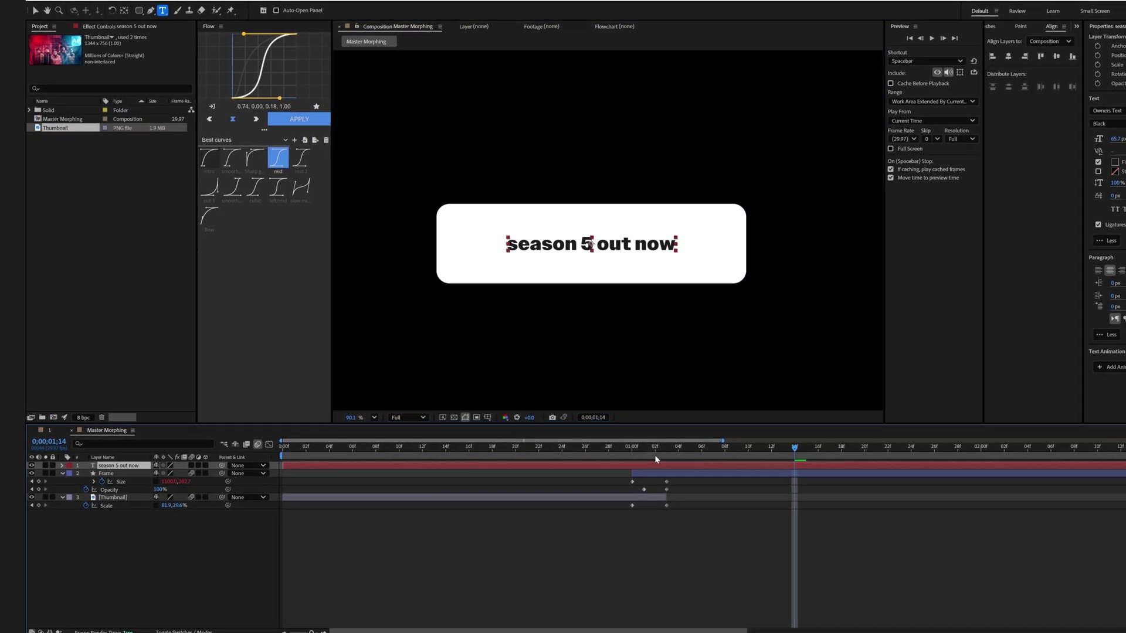
{"action": "key", "text": "v"}
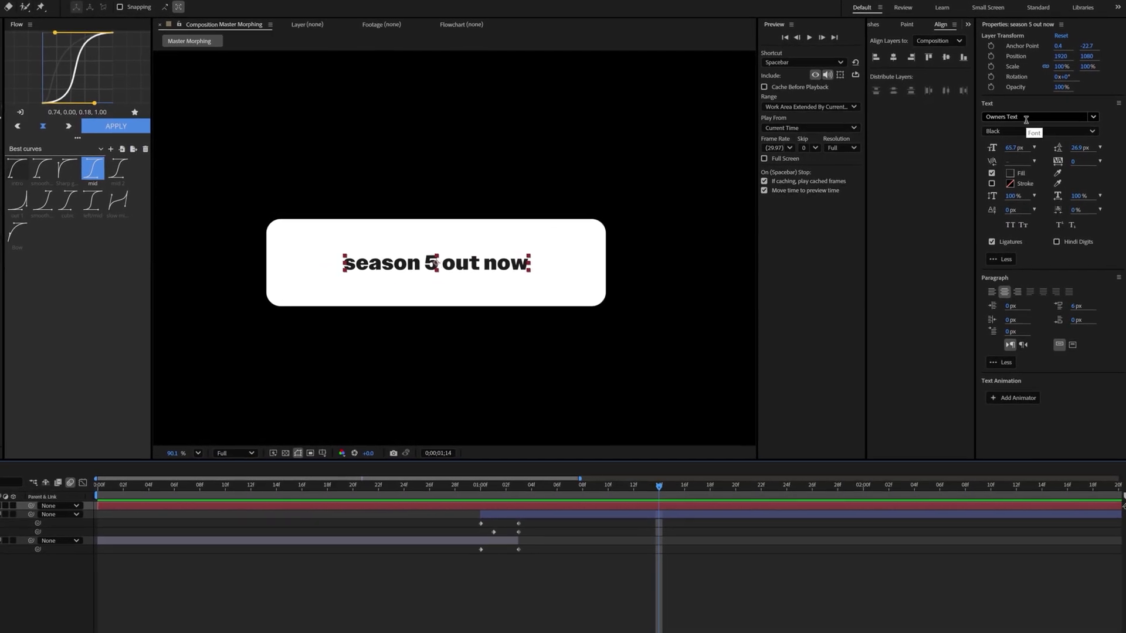
Check the fill colour of the "season 5 out now" text in its colour picker
{"action": "left_click", "coordinate": [1004, 173]}
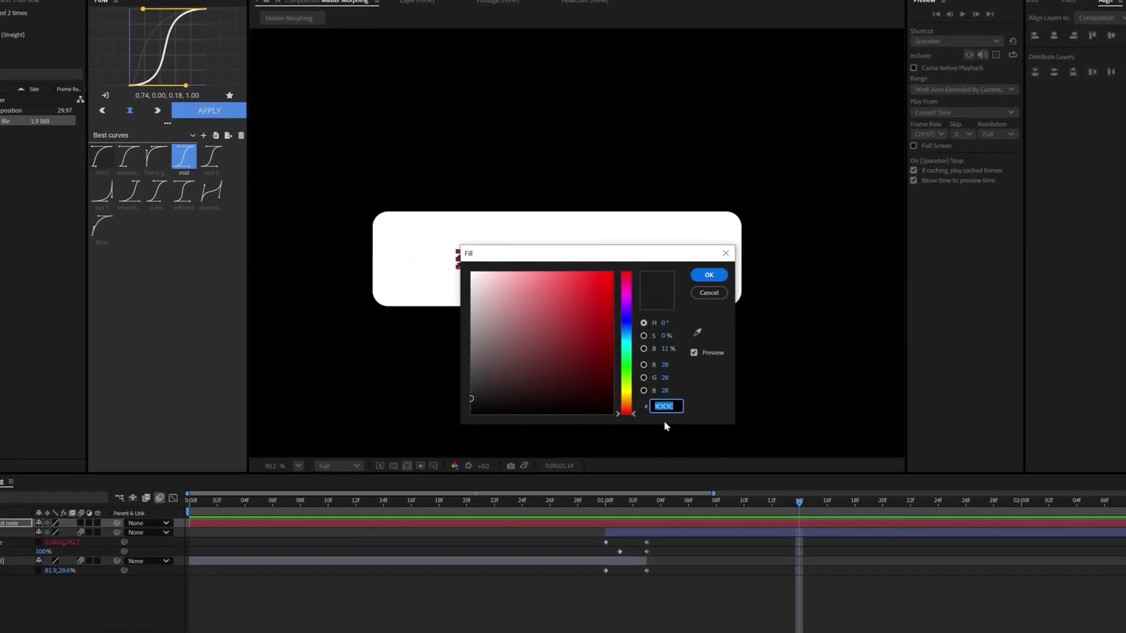
{"action": "left_click", "coordinate": [680, 275]}
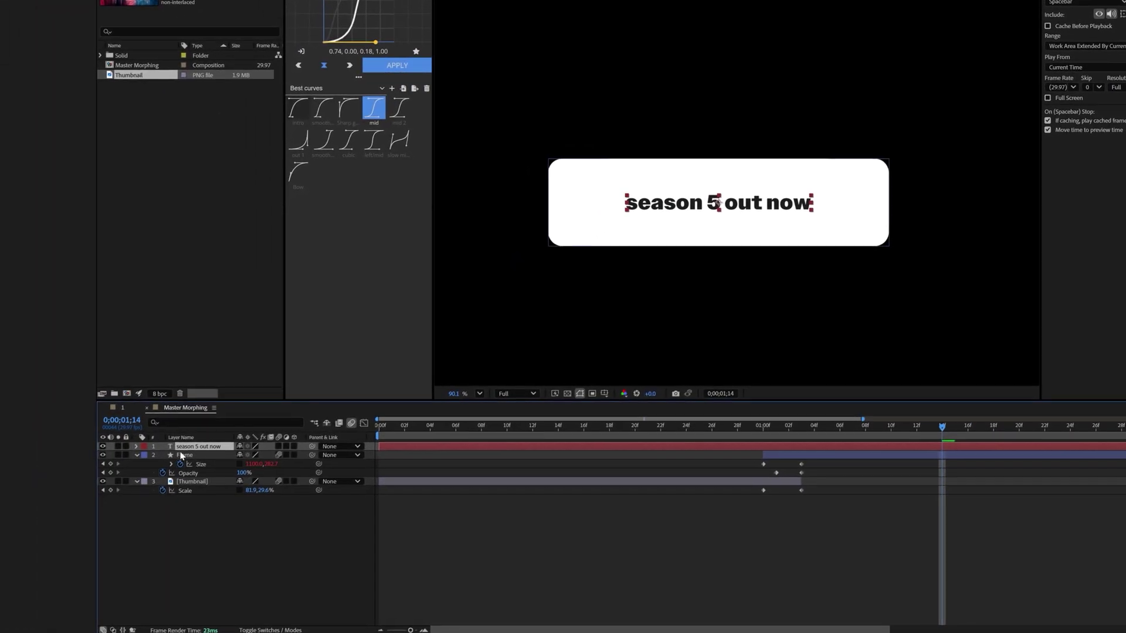
Duplicate the "season 5 out now" text layer and rename the lower copy Example
{"action": "key", "text": "ctrl+d"}
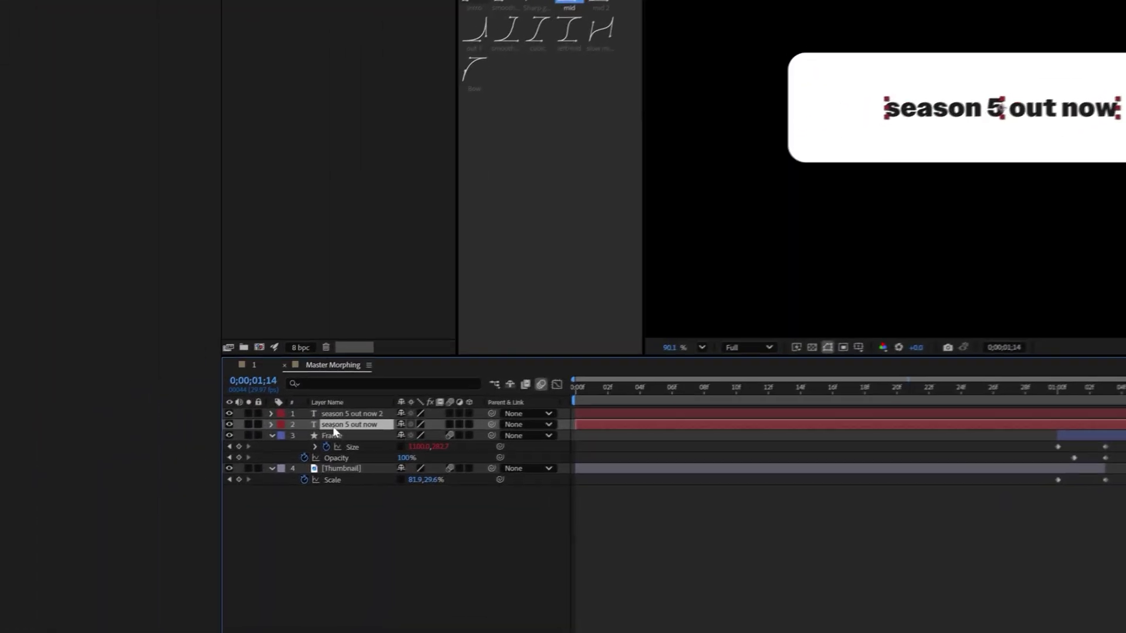
{"action": "type", "text": "Example"}
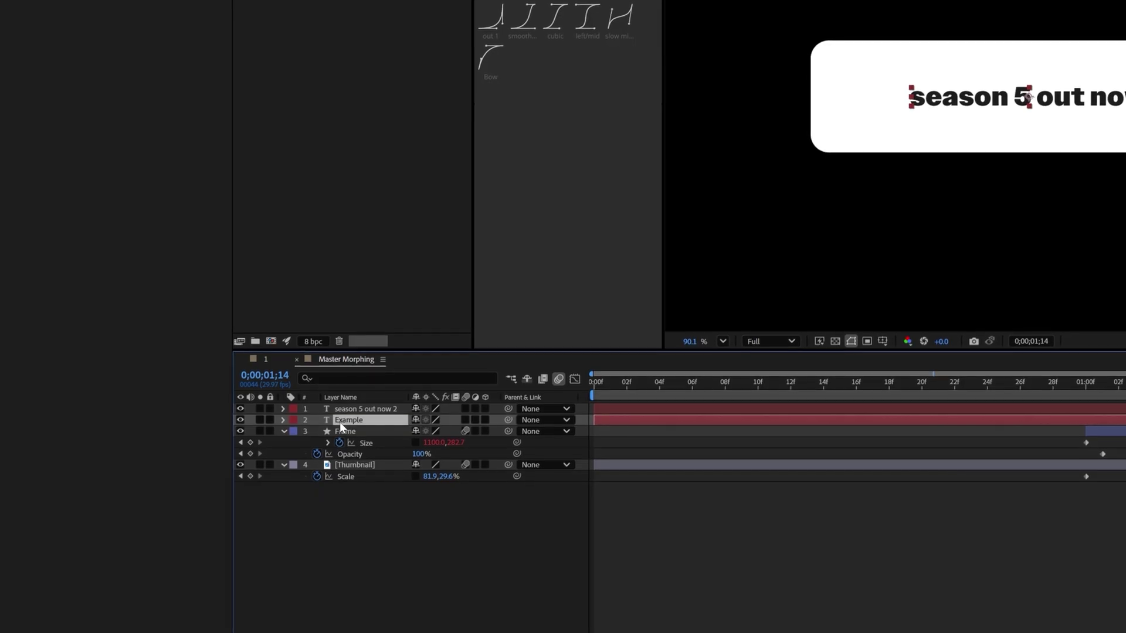
Give the Example layer an orange label and move its text up, clear of the other copy but still inside the frame
{"action": "left_click", "coordinate": [294, 420]}
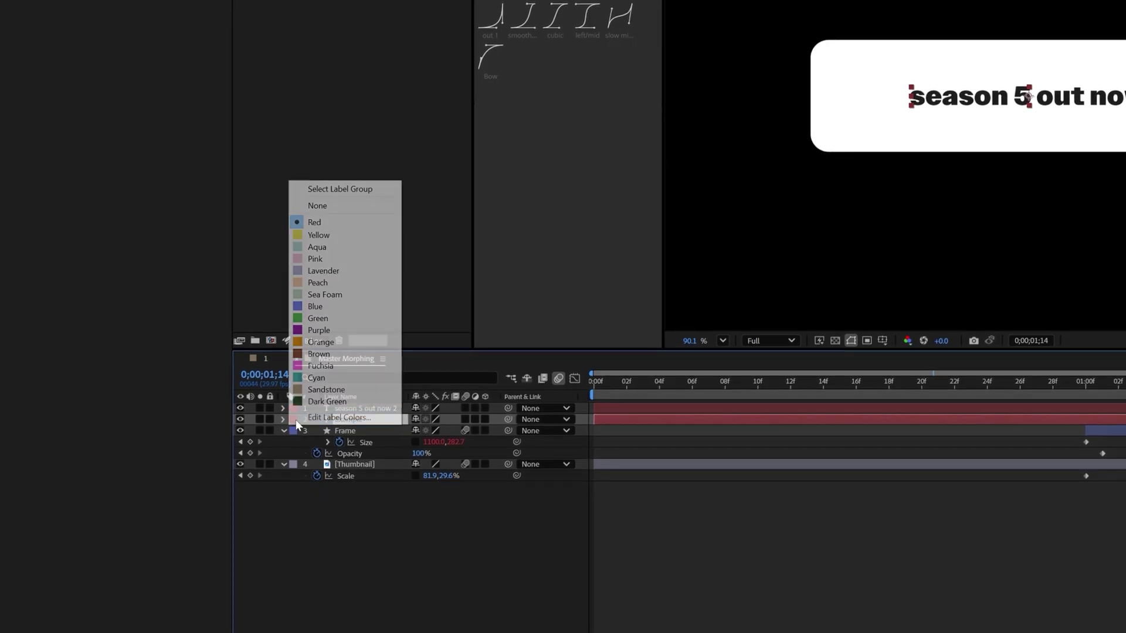
{"action": "left_click", "coordinate": [320, 342]}
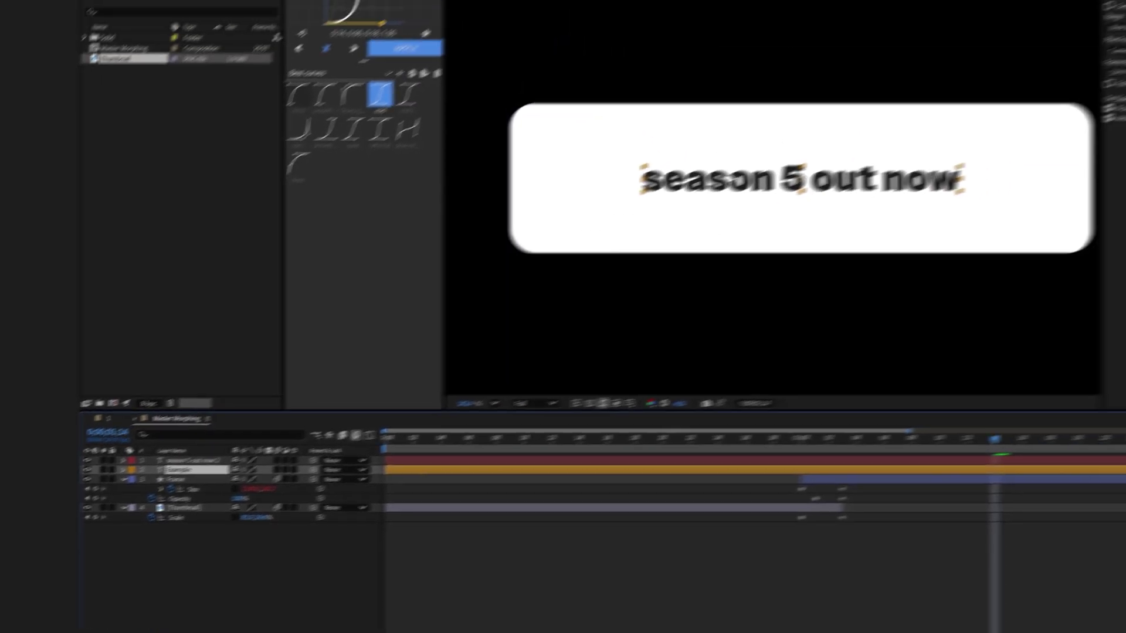
{"action": "left_click_drag", "start_coordinate": [728, 189], "coordinate": [726, 142]}
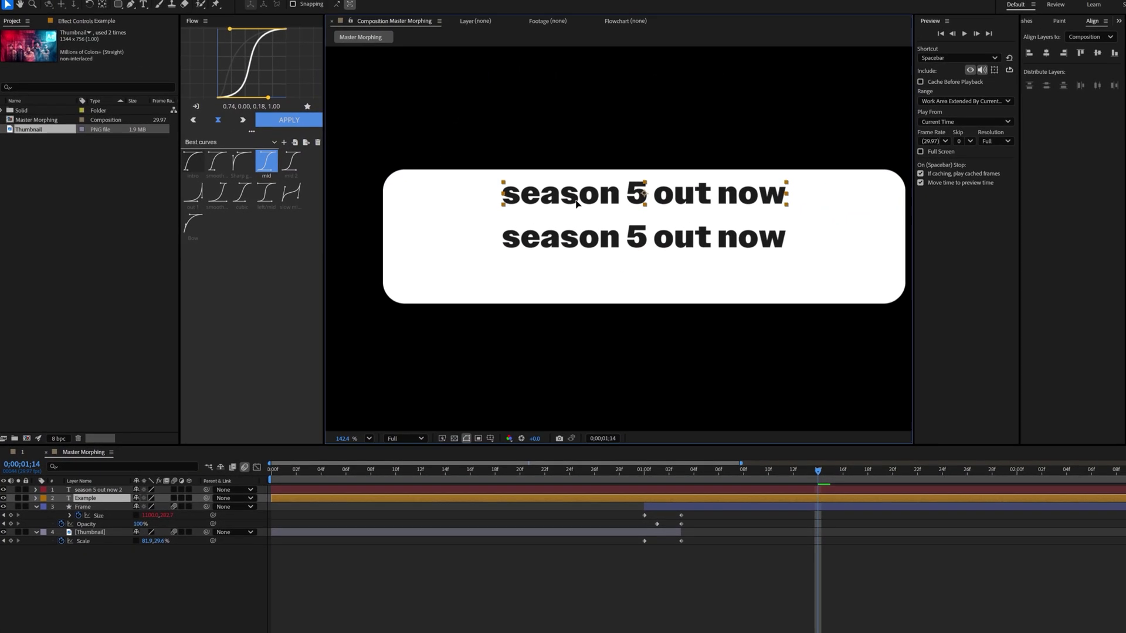
Shorten the upper text layer's wording to "season" and align it beneath the first word of the Example text
{"action": "left_click", "coordinate": [633, 490]}
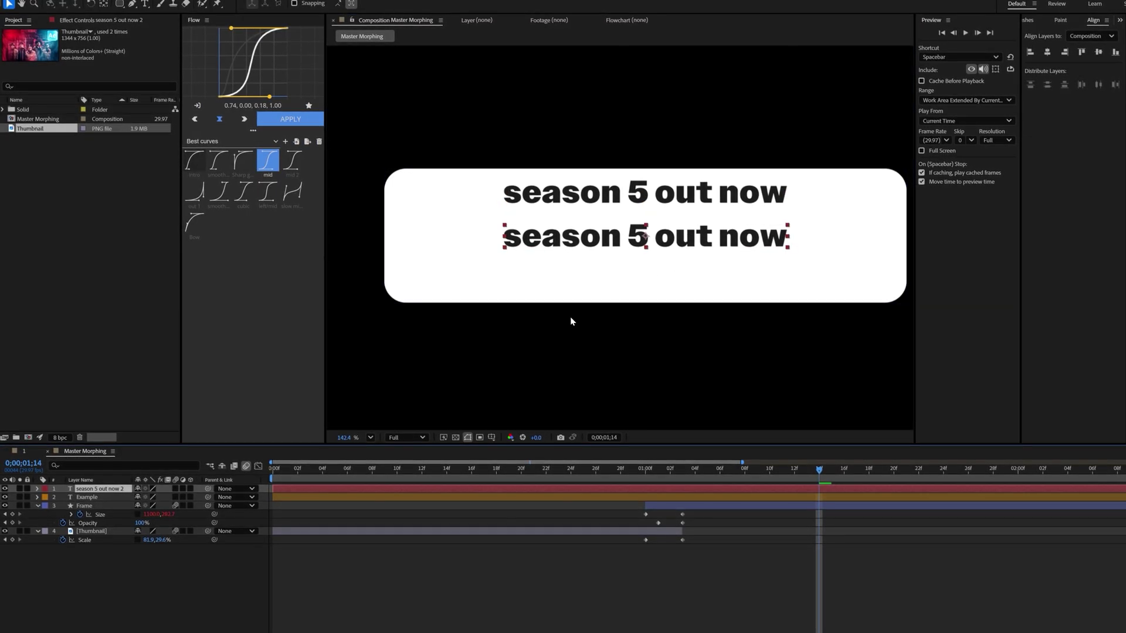
{"action": "double_click", "coordinate": [611, 245]}
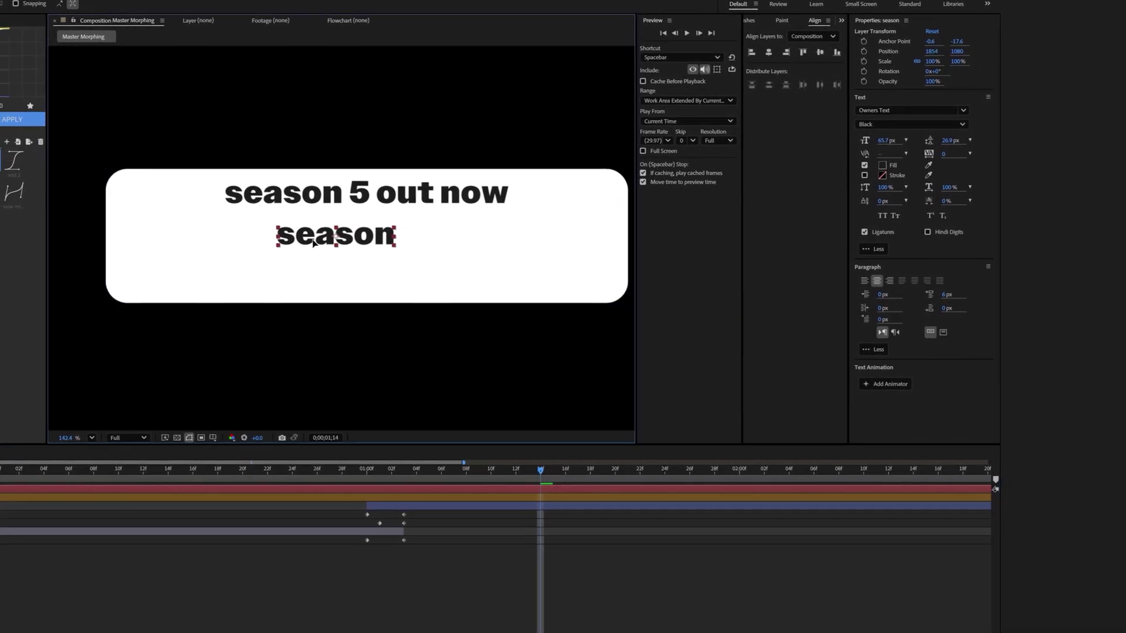
{"action": "scroll", "coordinate": [342, 211], "scroll_direction": "up", "scroll_amount": 3}
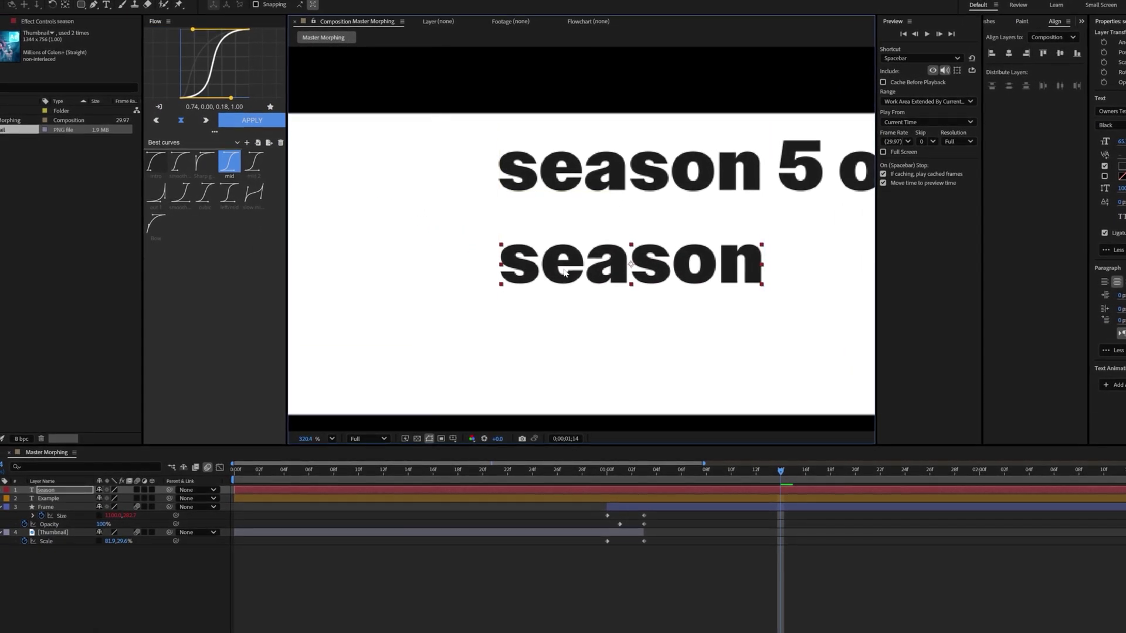
{"action": "scroll", "coordinate": [651, 311], "scroll_direction": "down", "scroll_amount": 1}
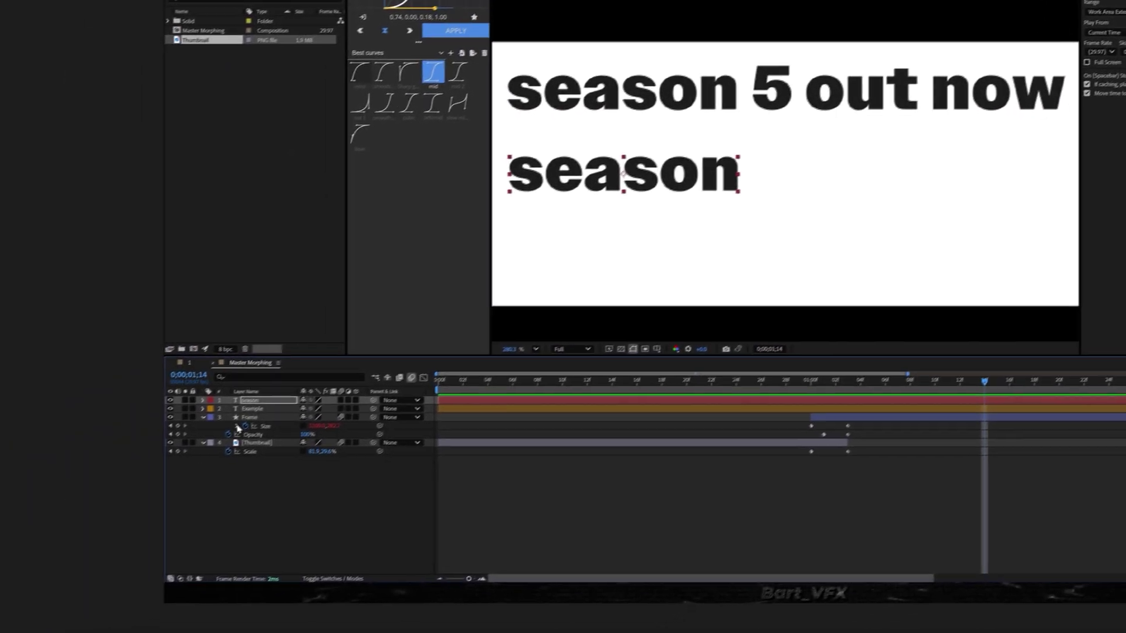
Copy the bounce expression from the Frame layer's Size and apply it to the season layer's Position
{"action": "left_click", "coordinate": [84, 493]}
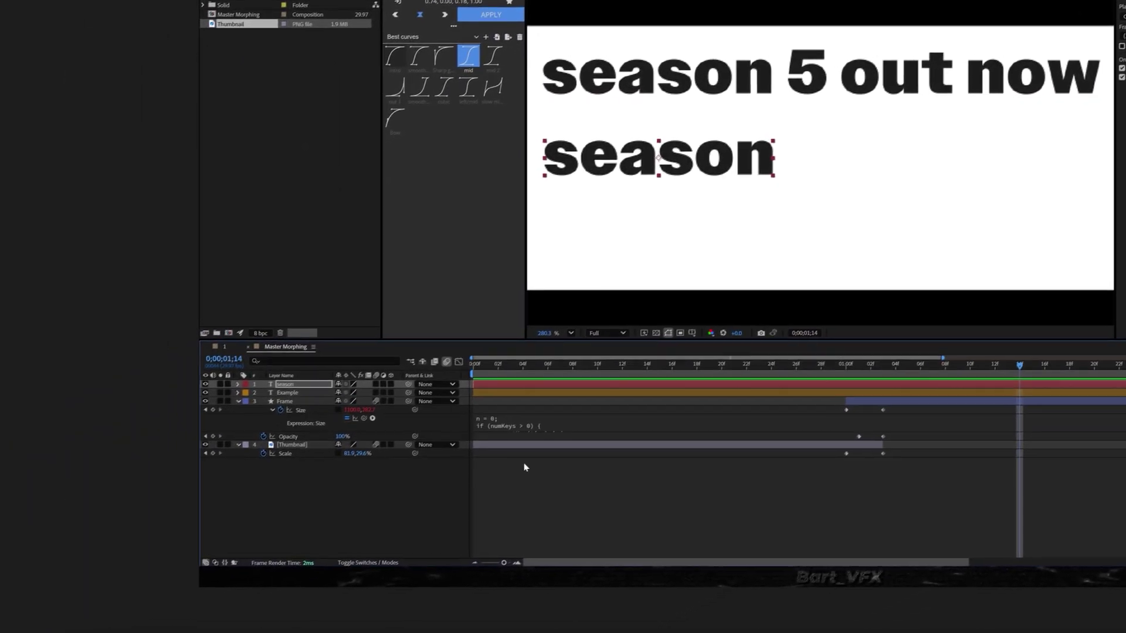
{"action": "left_click", "coordinate": [532, 418]}
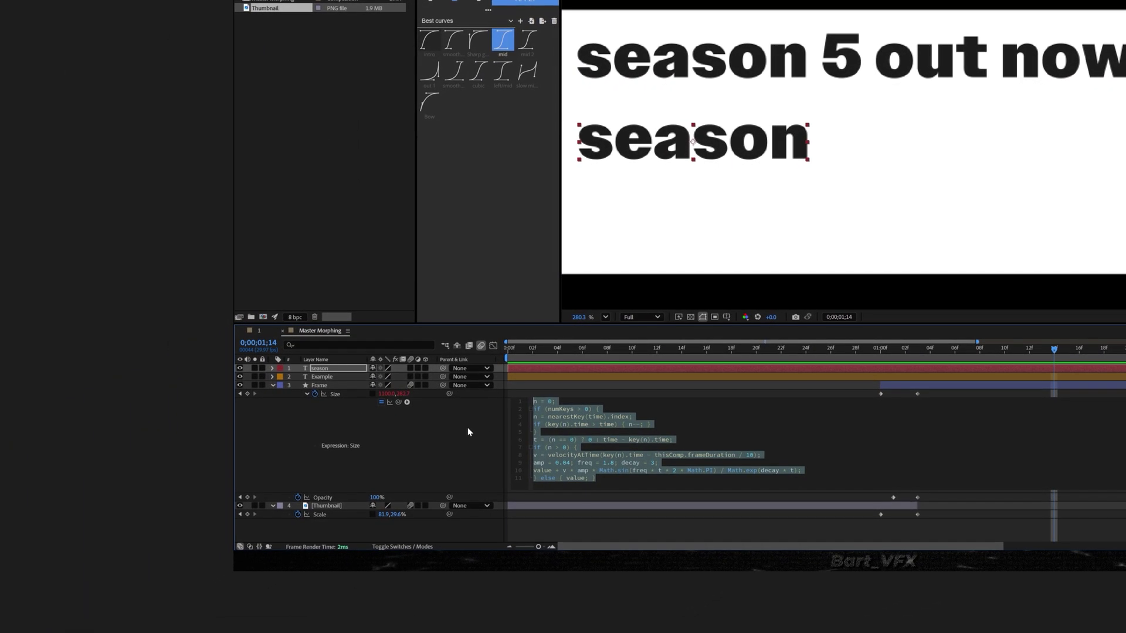
{"action": "left_click", "coordinate": [467, 428]}
{"action": "left_click", "coordinate": [316, 368]}
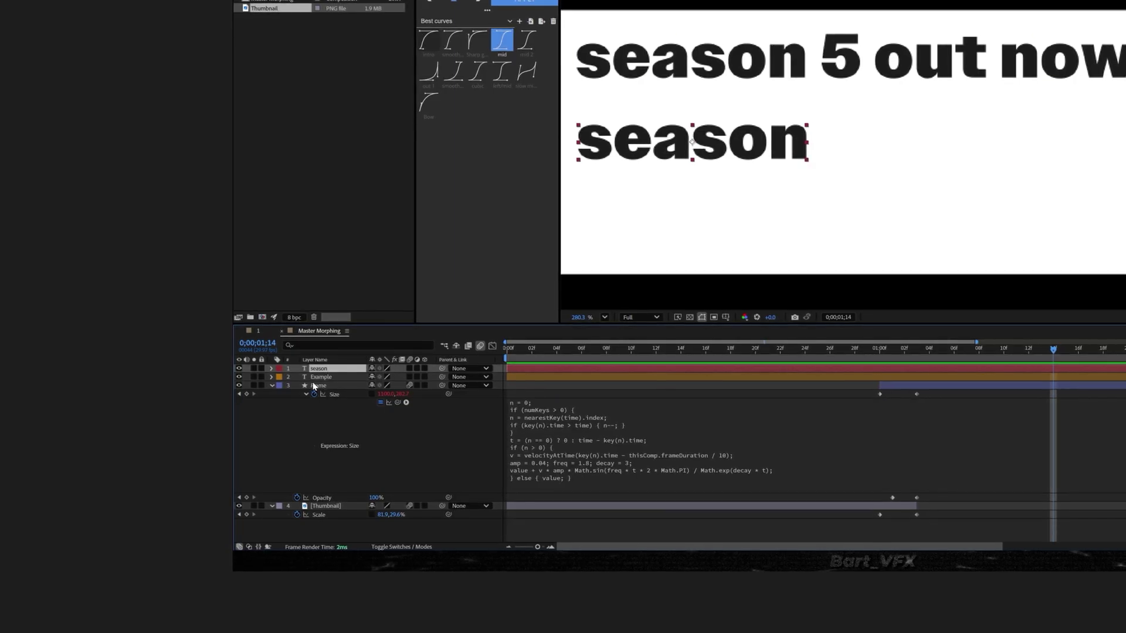
{"action": "key", "text": "p"}
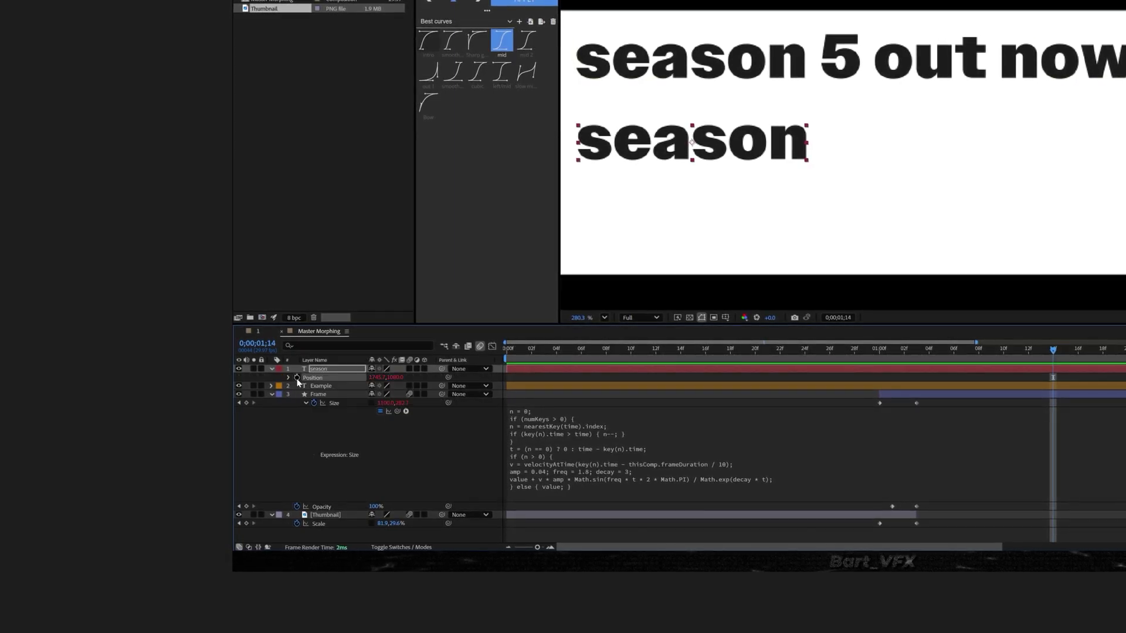
{"action": "left_click", "coordinate": [297, 378], "text": "alt"}
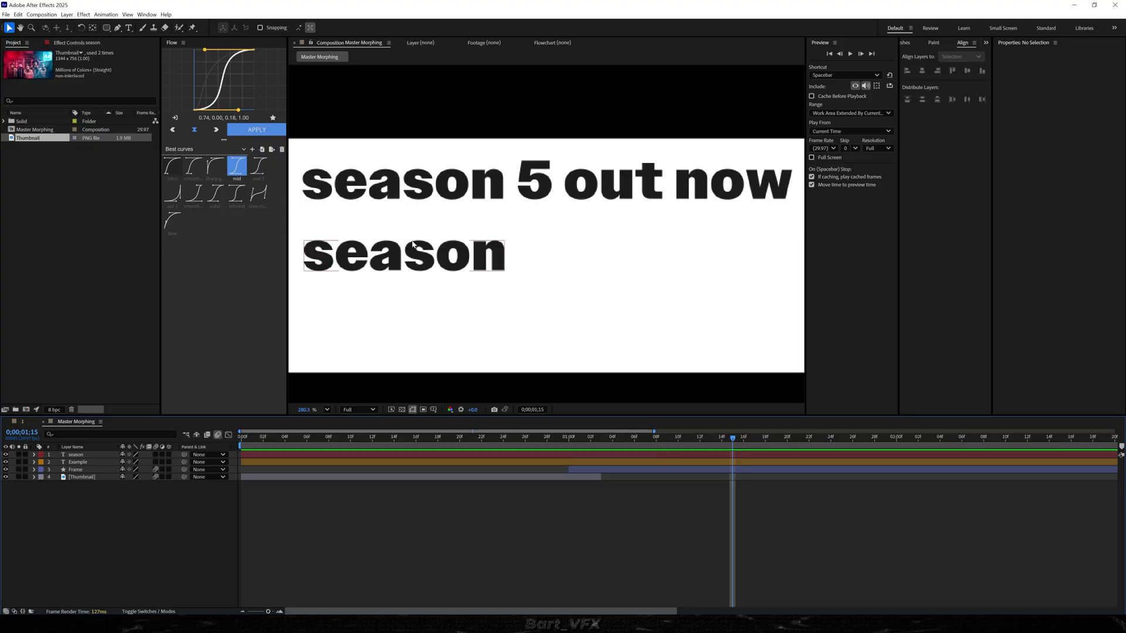
Duplicate the season layer, change the copy's text to "5", and place it beneath the 5 of the Example text
{"action": "left_click", "coordinate": [404, 255]}
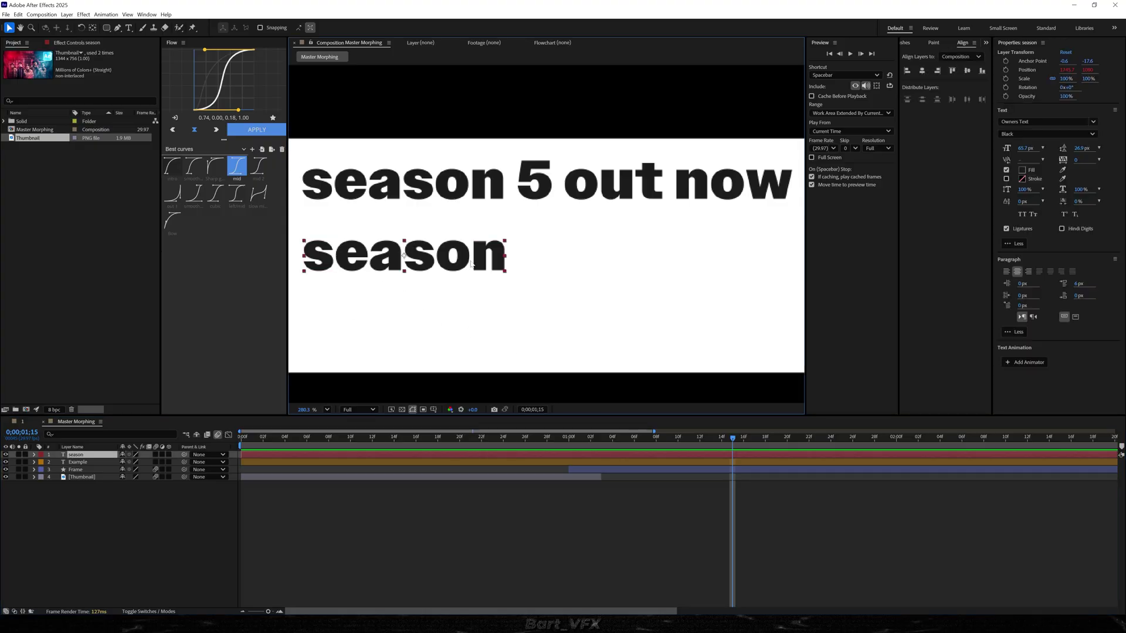
{"action": "key", "text": "ctrl+d"}
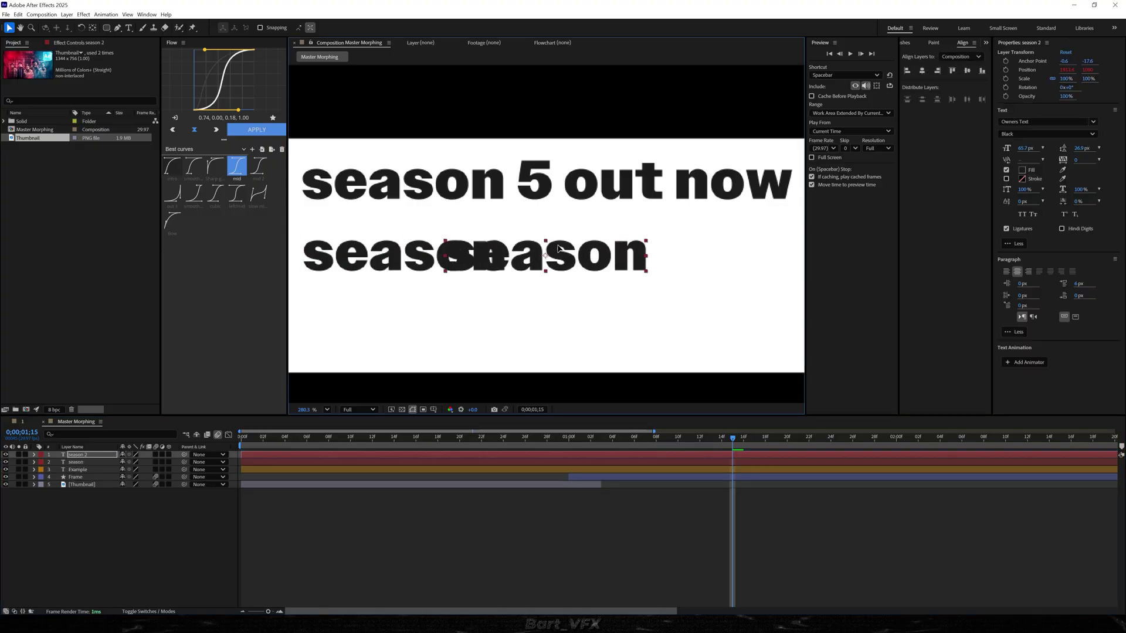
{"action": "double_click", "coordinate": [558, 248]}
{"action": "type", "text": "5"}
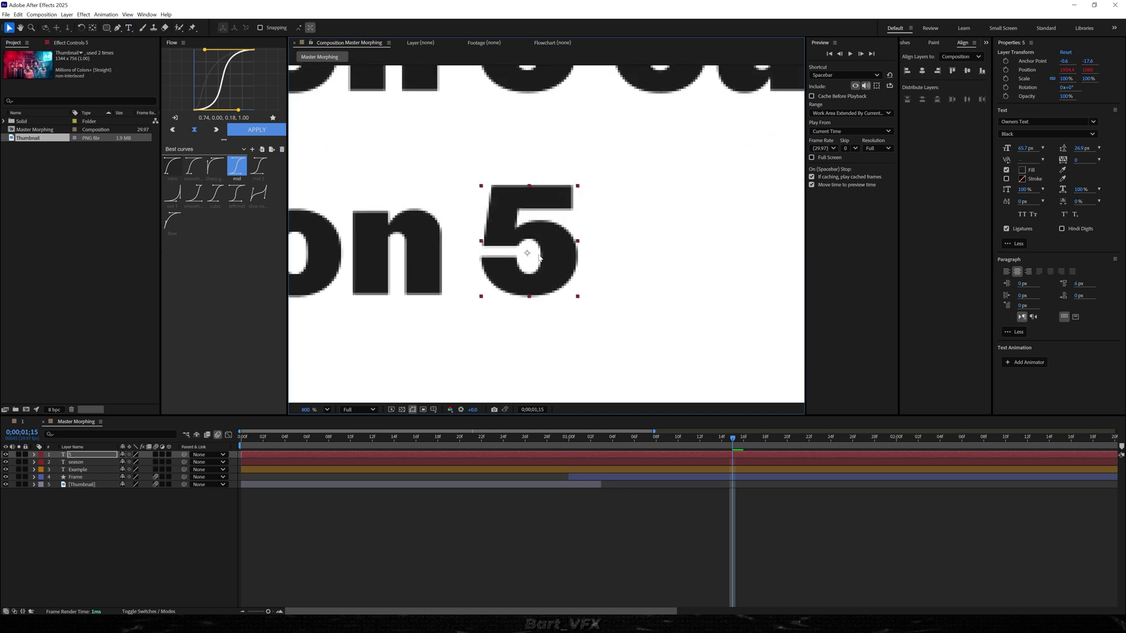
{"action": "left_click_drag", "start_coordinate": [505, 180], "coordinate": [502, 233]}
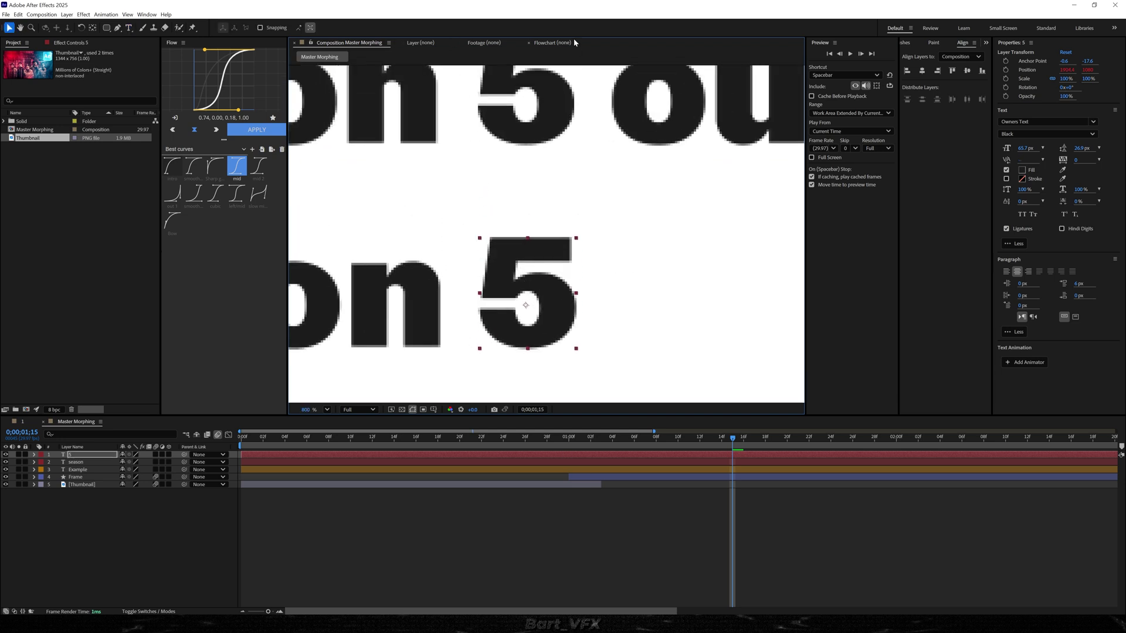
Duplicate the 5 layer, move the copy along the line, and change its text to "out"
{"action": "key", "text": "ctrl+d"}
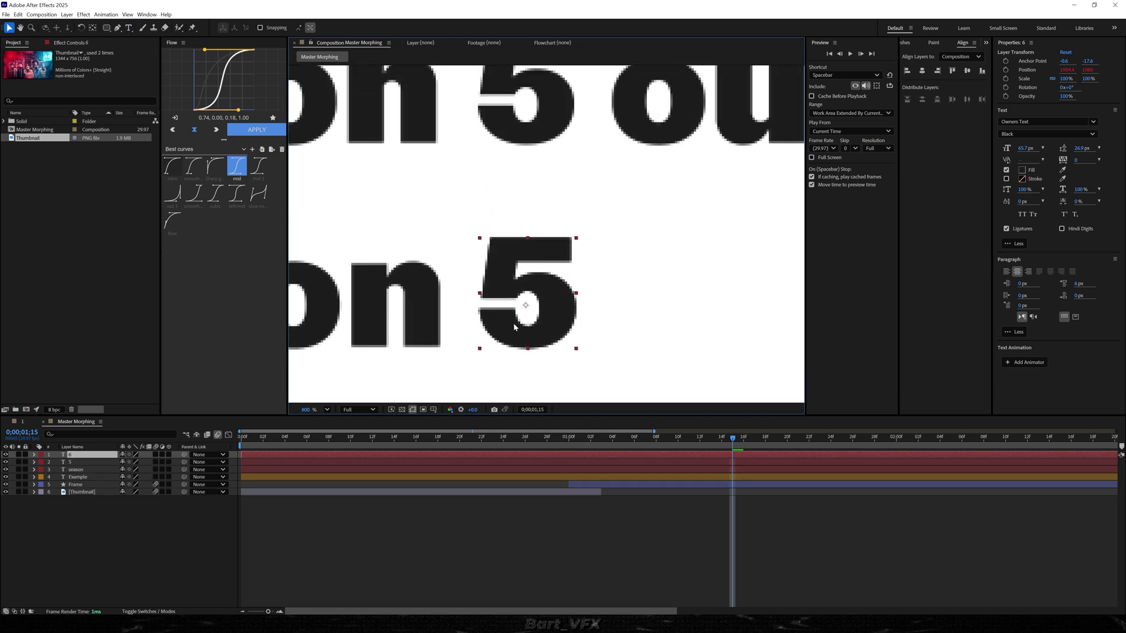
{"action": "mouse_move", "coordinate": [515, 328]}
{"action": "left_mouse_down"}
{"action": "mouse_move", "coordinate": [738, 328]}
{"action": "mouse_move", "coordinate": [516, 336]}
{"action": "left_mouse_up"}
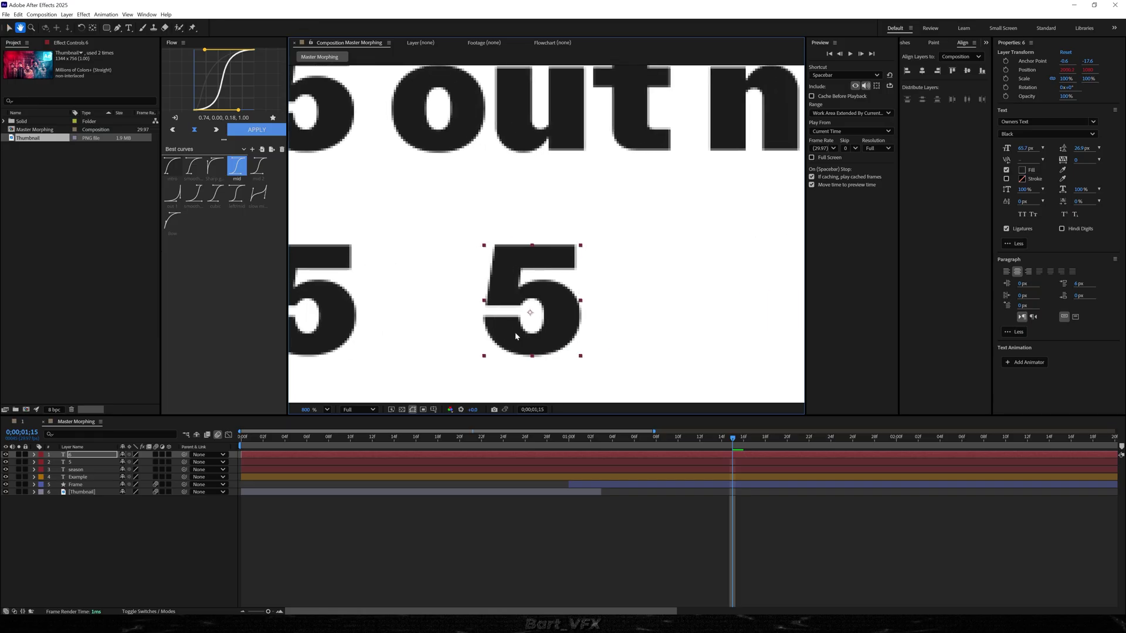
{"action": "double_click", "coordinate": [538, 328]}
{"action": "type", "text": "out"}
{"action": "key", "text": "Escape"}
{"action": "key", "text": "v"}
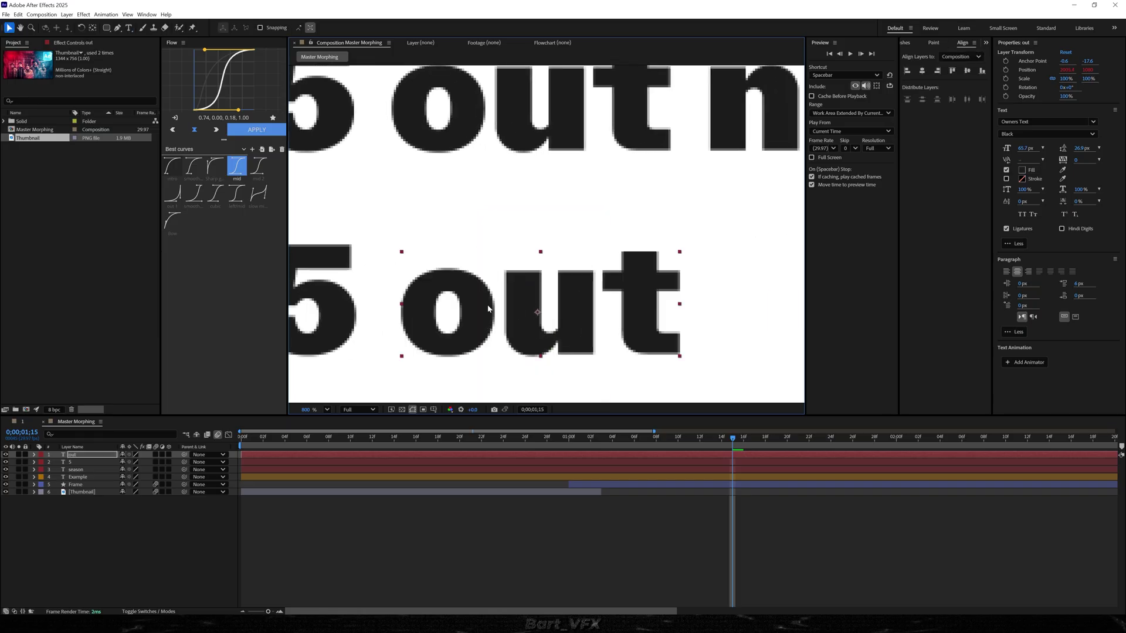
Duplicate the out layer, change the copy's text to "now", and place it at the end of the line
{"action": "left_click_drag", "start_coordinate": [641, 354], "coordinate": [466, 352]}
{"action": "key", "text": "ctrl+d"}
{"action": "left_click_drag", "start_coordinate": [399, 326], "coordinate": [707, 338]}
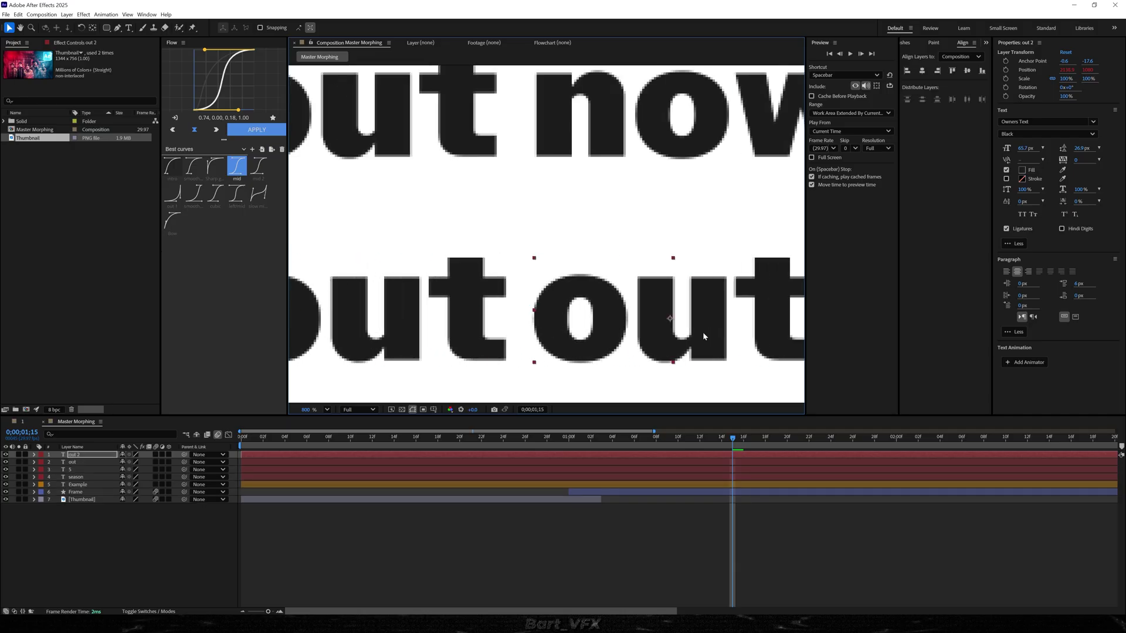
{"action": "type", "text": "now"}
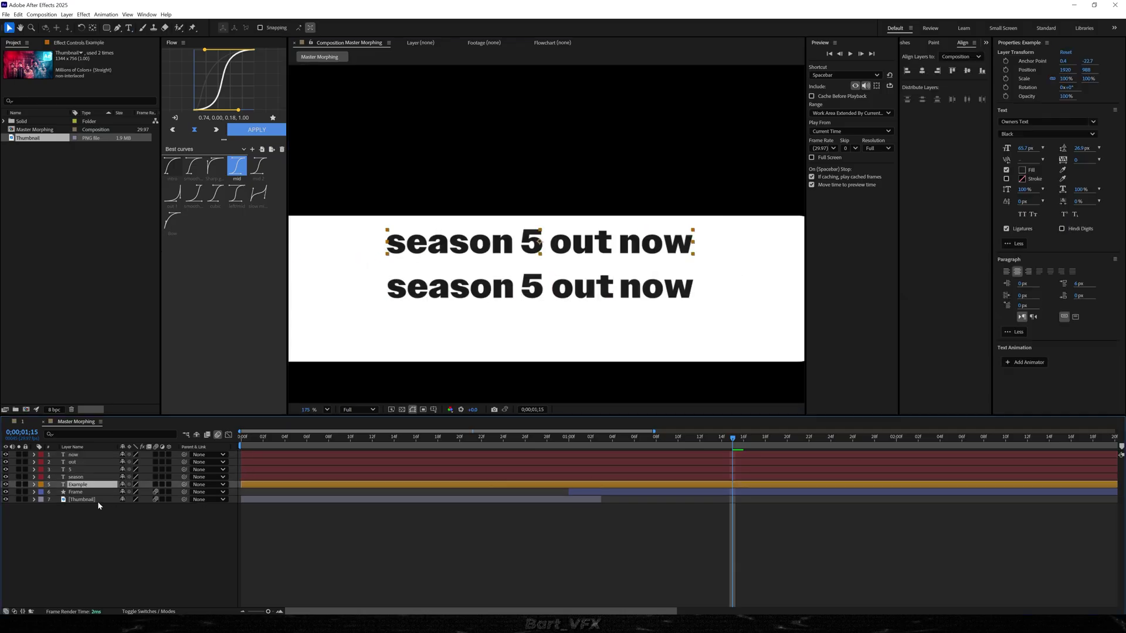
Delete the Example layer and trim the four word layers so they start at 0;00;01;01
{"action": "key", "text": "Delete"}
{"action": "left_click_drag", "start_coordinate": [578, 438], "coordinate": [571, 439]}
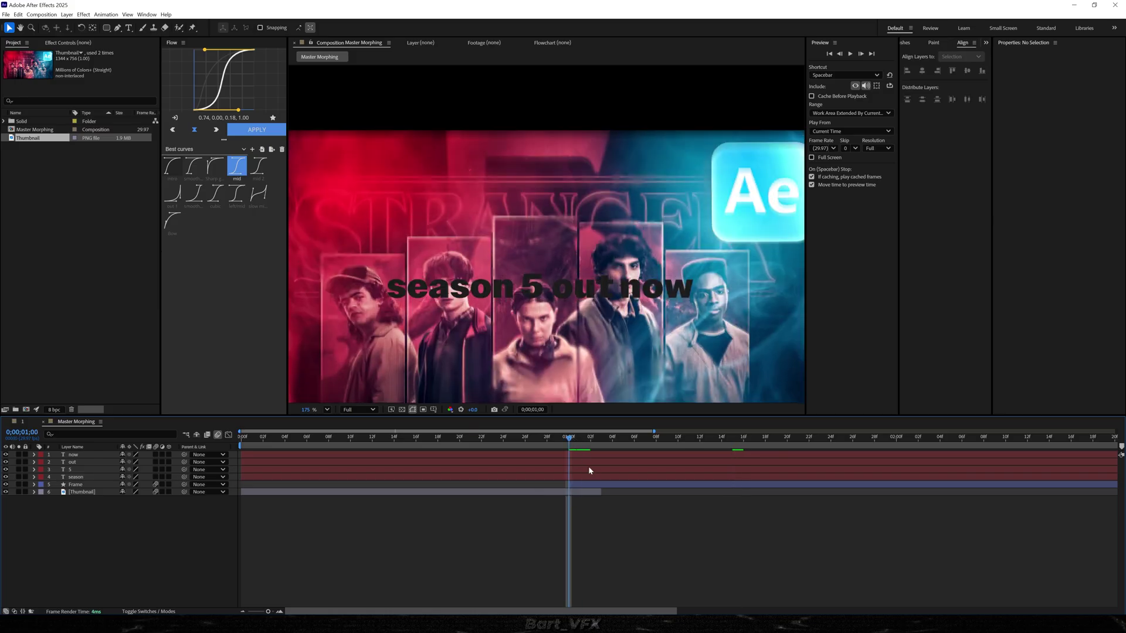
{"action": "left_click", "coordinate": [579, 476]}
{"action": "left_click", "coordinate": [580, 455], "text": "shift"}
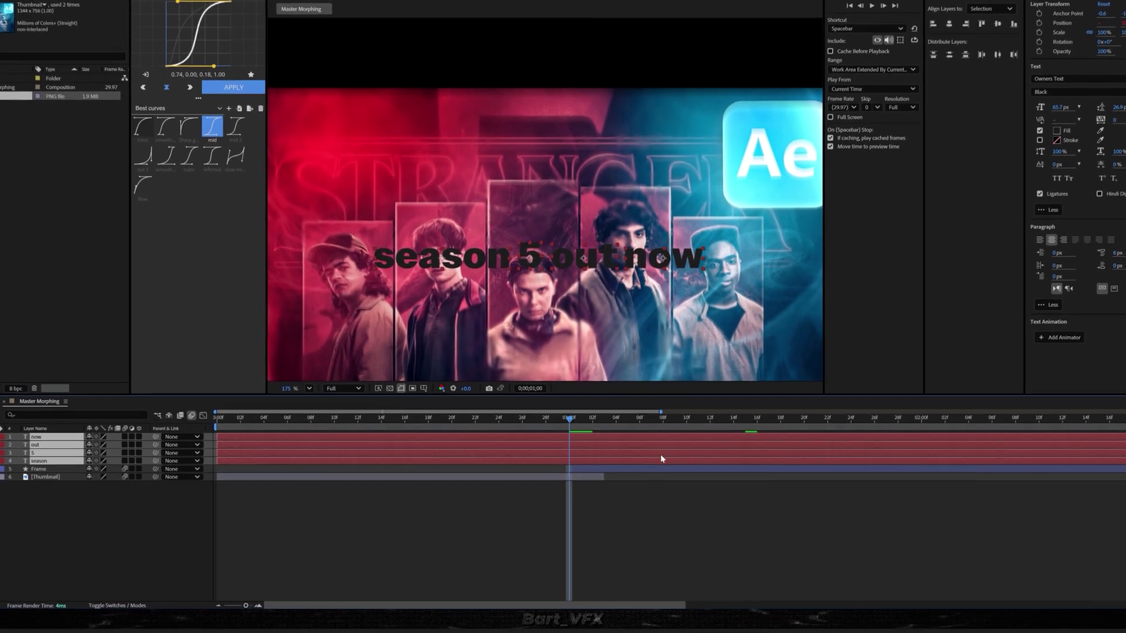
{"action": "key", "text": "alt+bracketleft"}
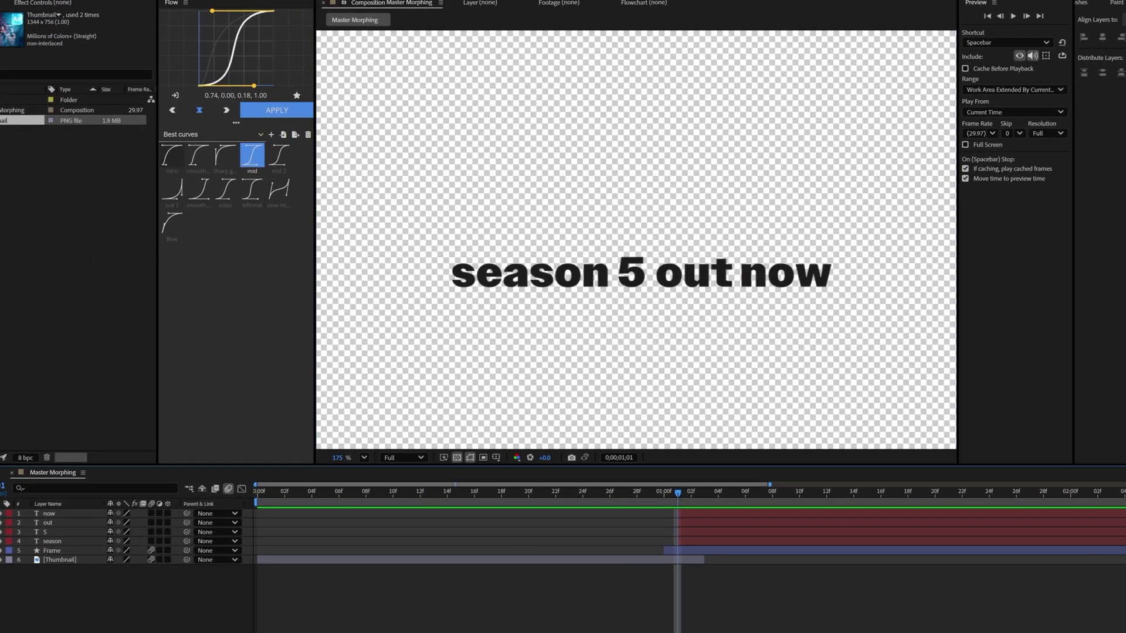
Add Position keyframes to the now, out, 5 and season layers and shift them to 0;00;01;04
{"action": "left_click", "coordinate": [100, 541]}
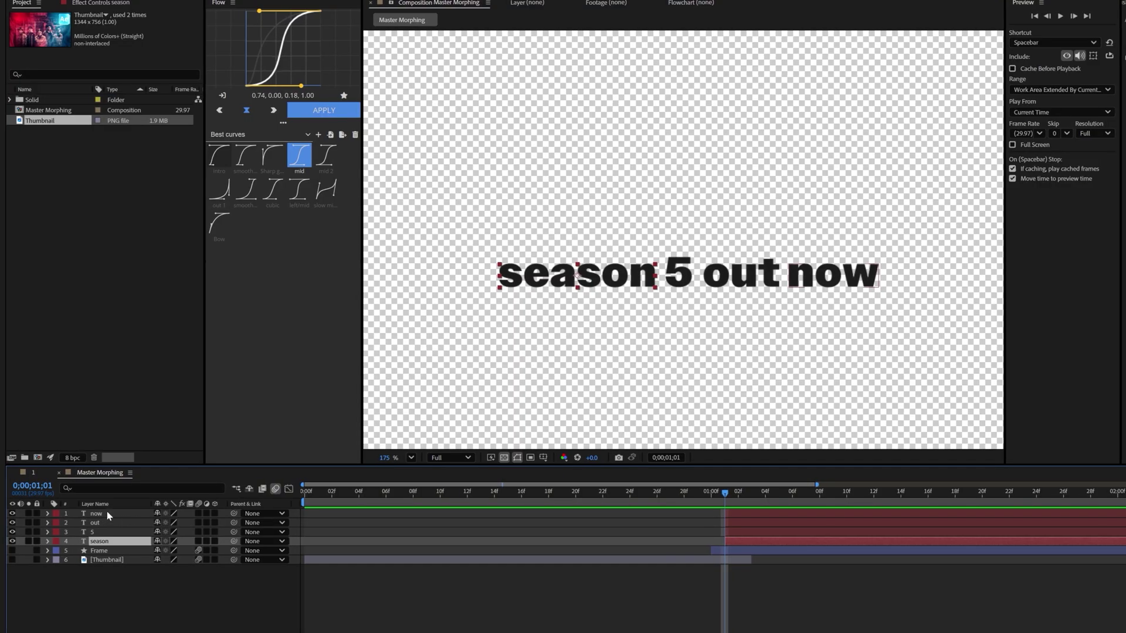
{"action": "left_click", "coordinate": [108, 514], "text": "shift"}
{"action": "key", "text": "p"}
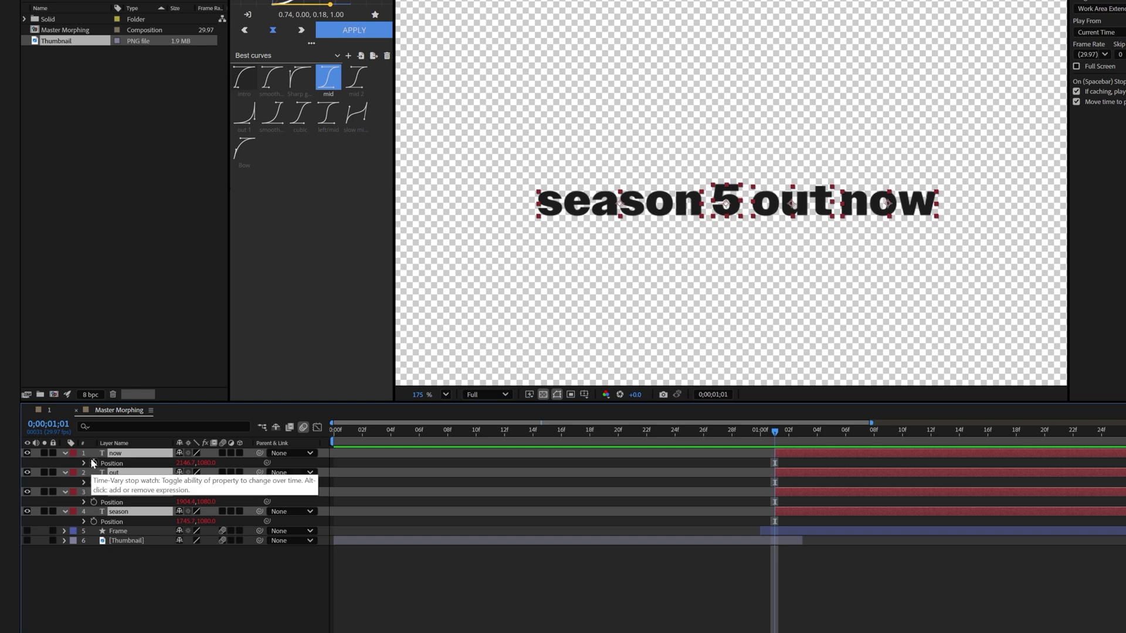
{"action": "left_click", "coordinate": [93, 462]}
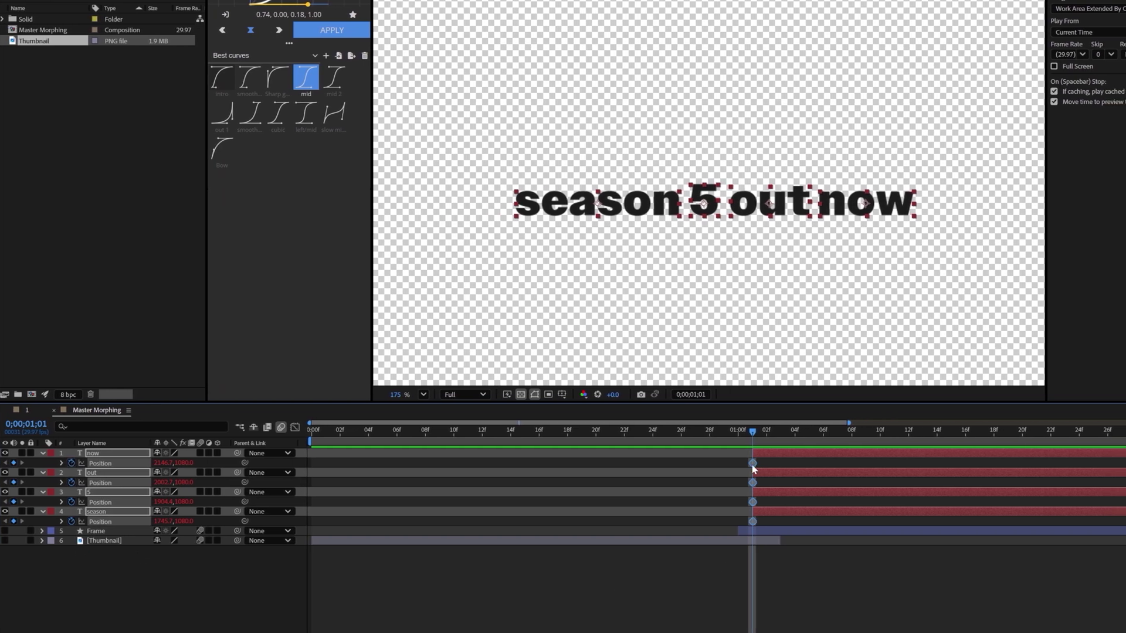
{"action": "left_click_drag", "start_coordinate": [753, 467], "coordinate": [795, 474]}
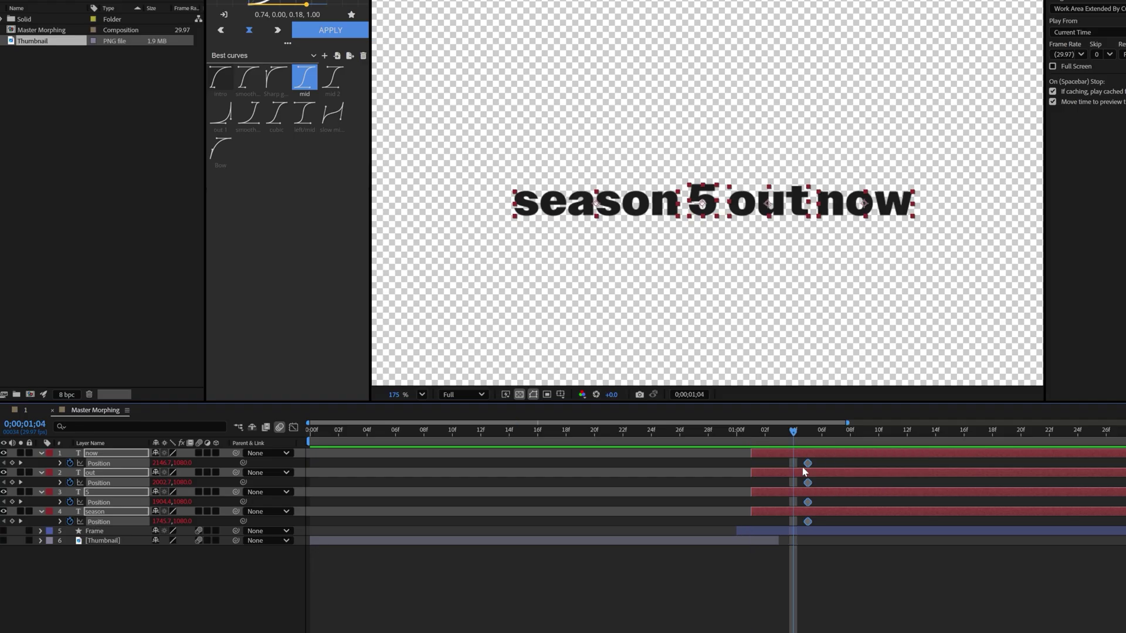
Set the four word layers' Y position to 1206 at 0;00;01;01 and preview the upward motion
{"action": "left_click", "coordinate": [752, 432]}
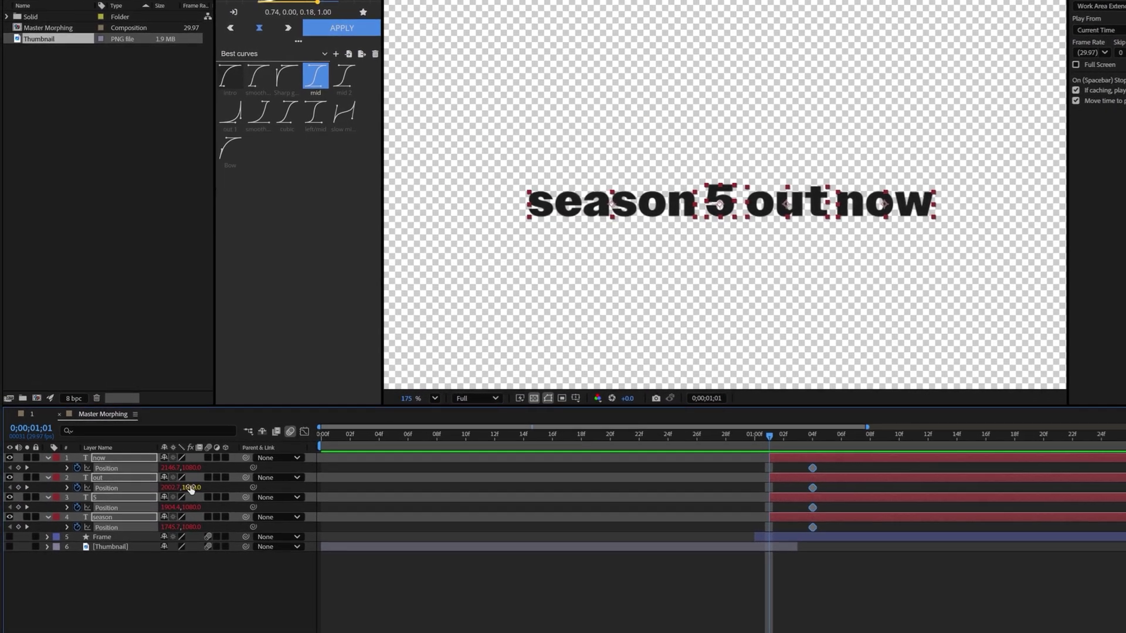
{"action": "left_click_drag", "start_coordinate": [183, 482], "coordinate": [269, 489]}
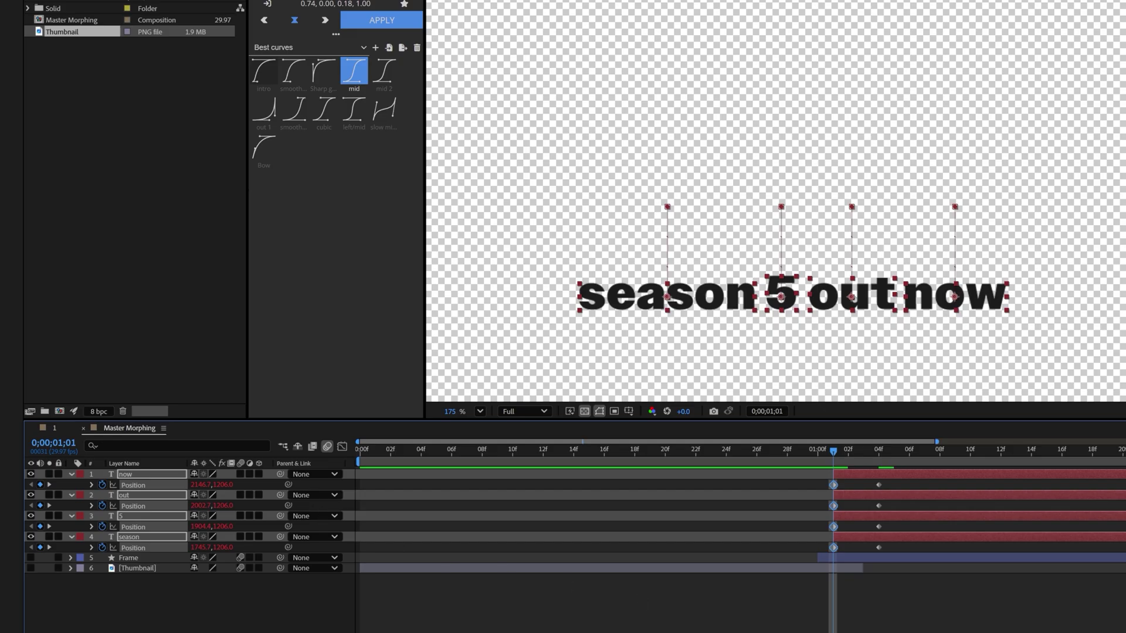
{"action": "key", "text": "space"}
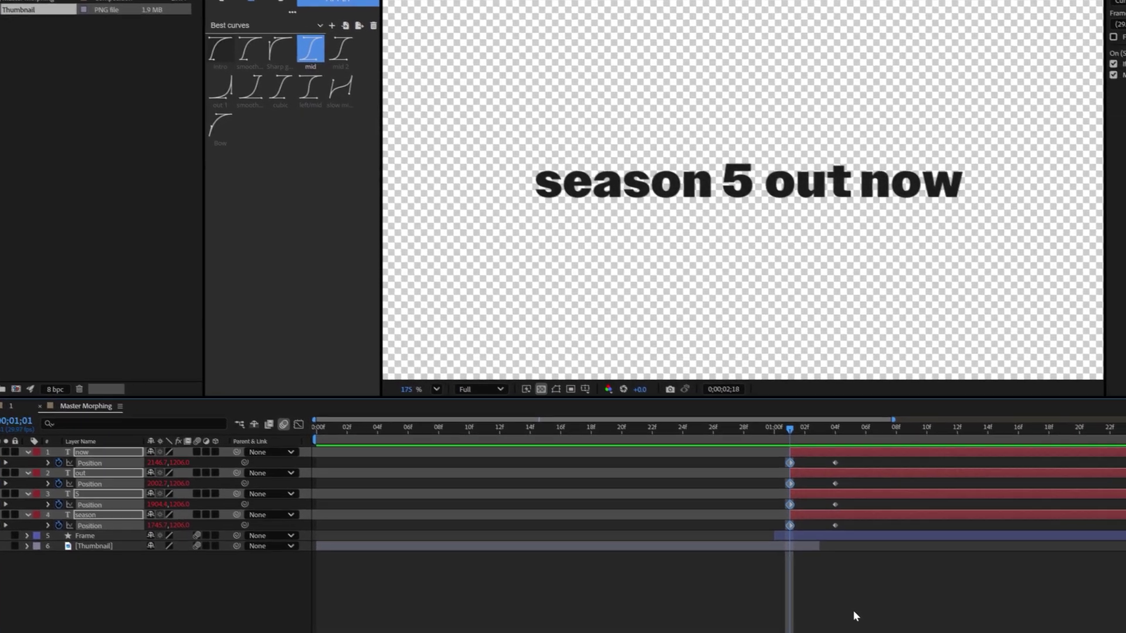
Stagger the word layers one frame apart, starting 5 at 0;00;01;02, out at 0;00;01;03 and now at 0;00;01;04
{"action": "scroll", "coordinate": [850, 611], "scroll_direction": "up", "scroll_amount": 2}
{"action": "left_click", "coordinate": [850, 610]}
{"action": "left_click_drag", "start_coordinate": [754, 496], "coordinate": [769, 490]}
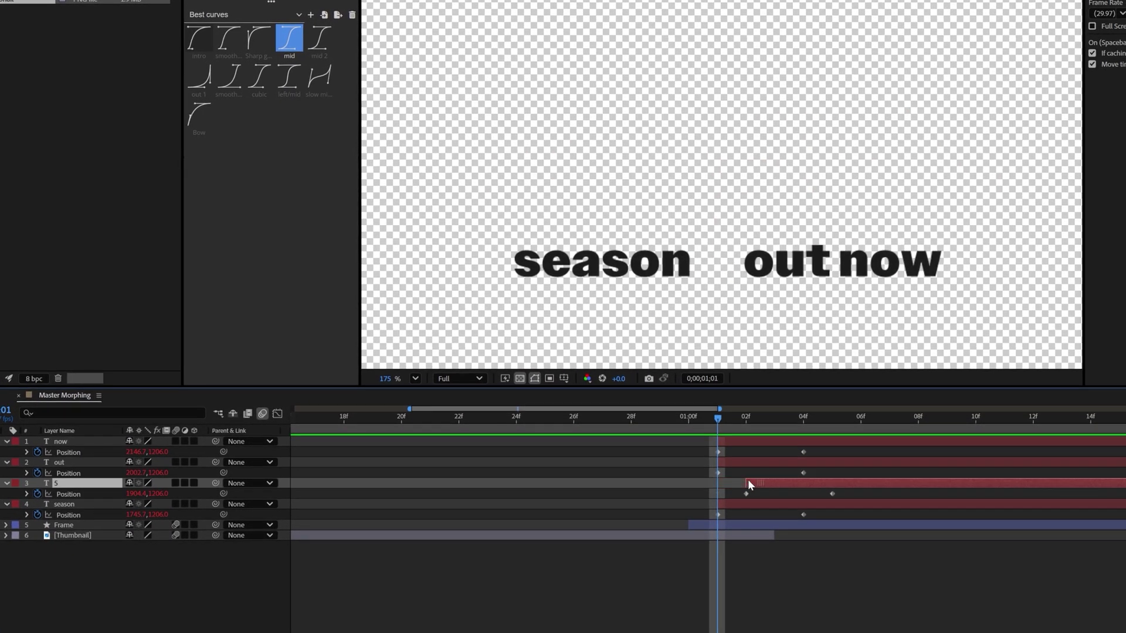
{"action": "left_click_drag", "start_coordinate": [724, 458], "coordinate": [816, 446]}
{"action": "left_click", "coordinate": [544, 417]}
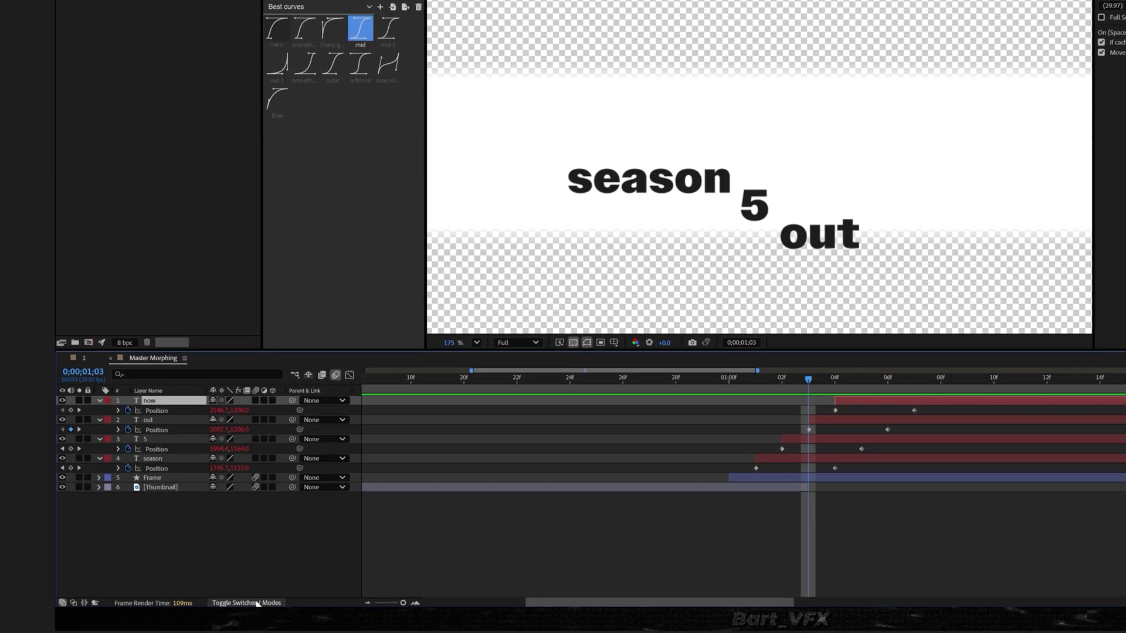
Use the Frame layer as the track matte for the four word layers and make Frame visible again
{"action": "left_click", "coordinate": [258, 603]}
{"action": "left_click", "coordinate": [152, 458], "text": "shift"}
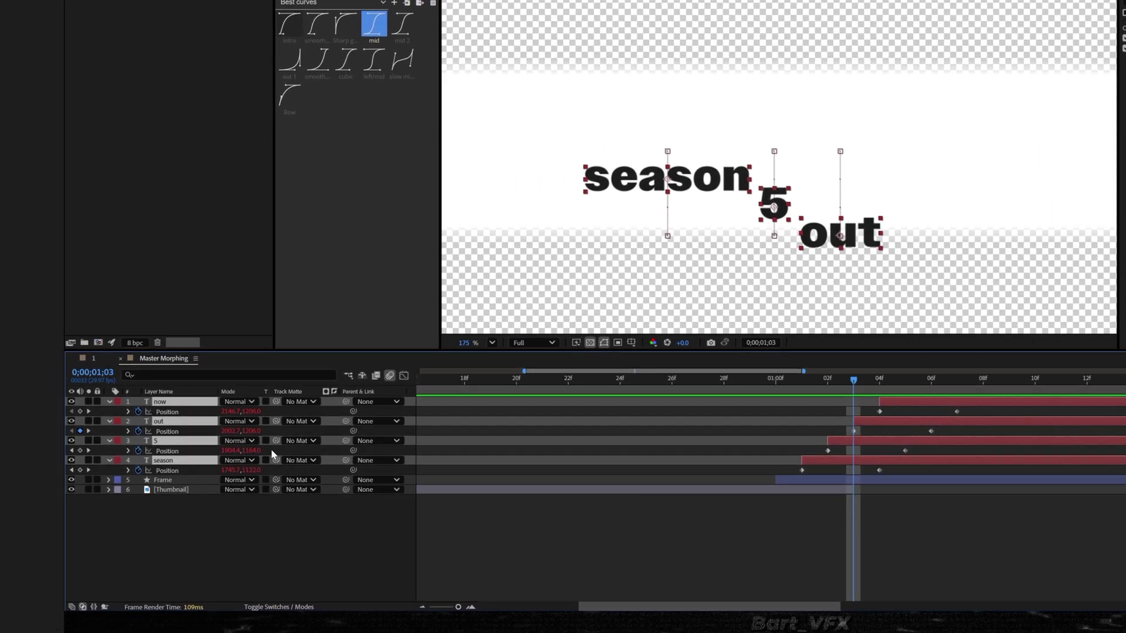
{"action": "left_click_drag", "start_coordinate": [303, 464], "coordinate": [217, 487]}
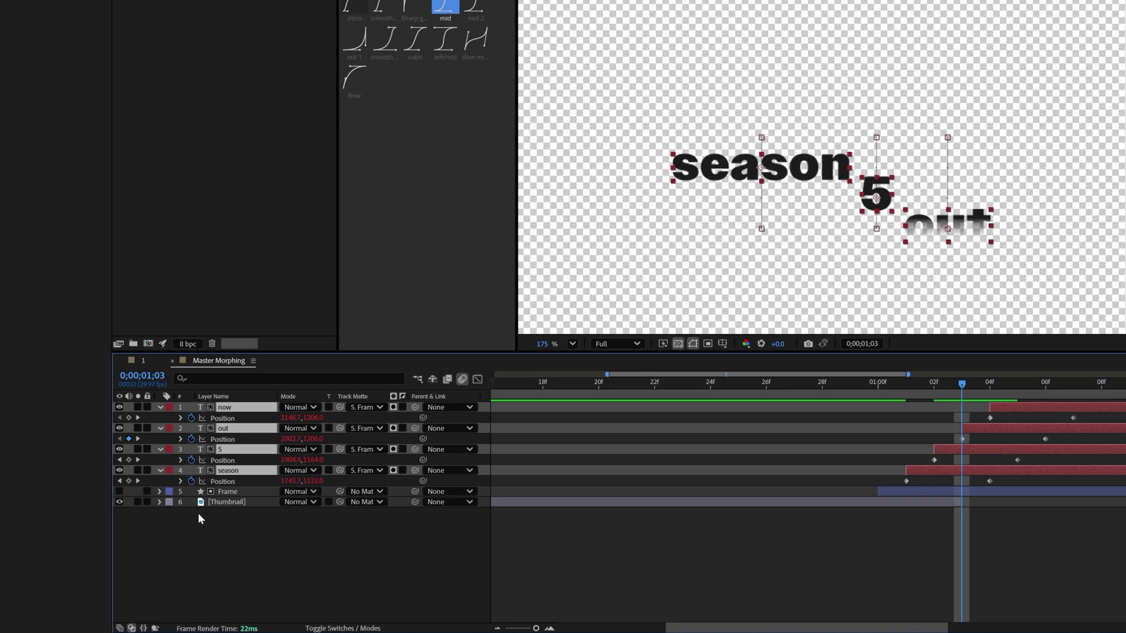
{"action": "left_click", "coordinate": [119, 491]}
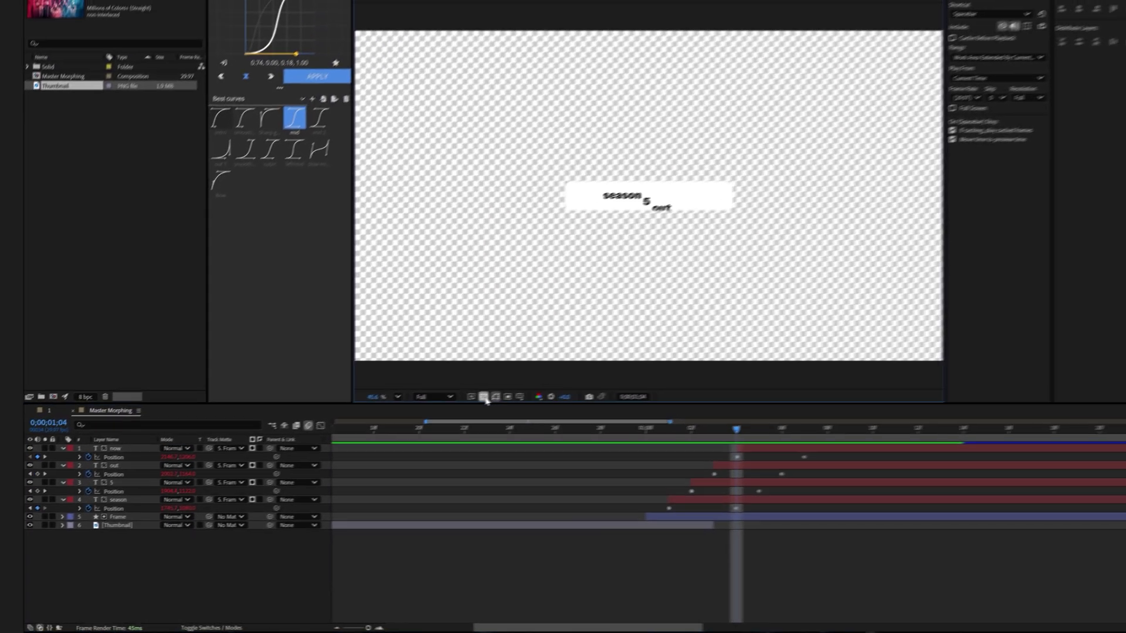
Turn off the transparency grid, enable motion blur on the four word layers and preview the animation
{"action": "left_click", "coordinate": [484, 397]}
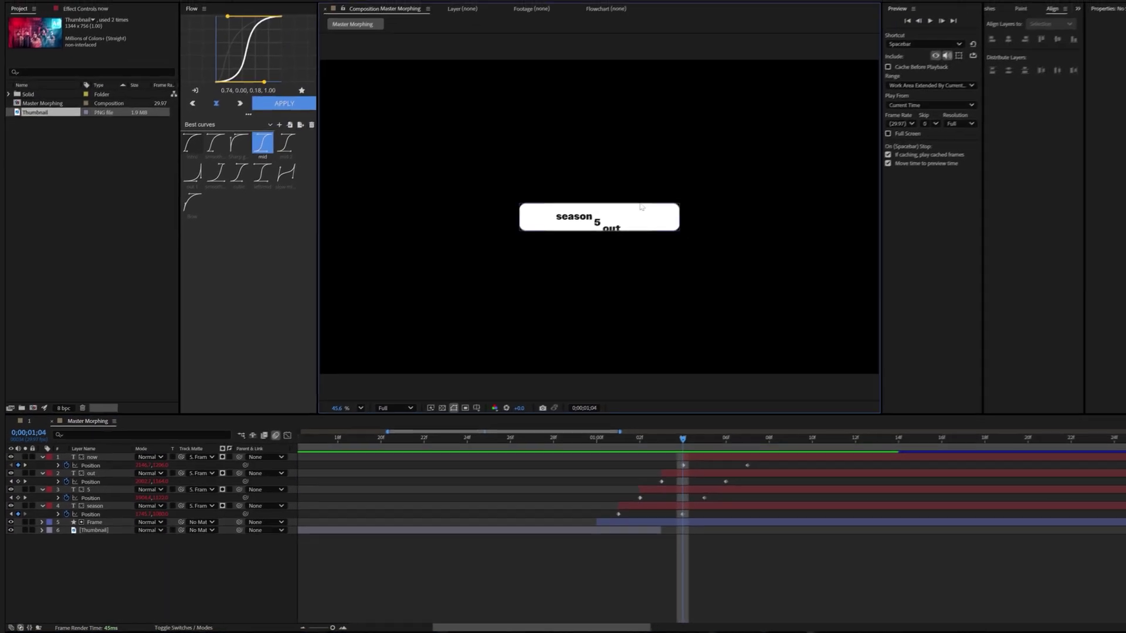
{"action": "scroll", "coordinate": [674, 270], "scroll_direction": "up", "scroll_amount": 6}
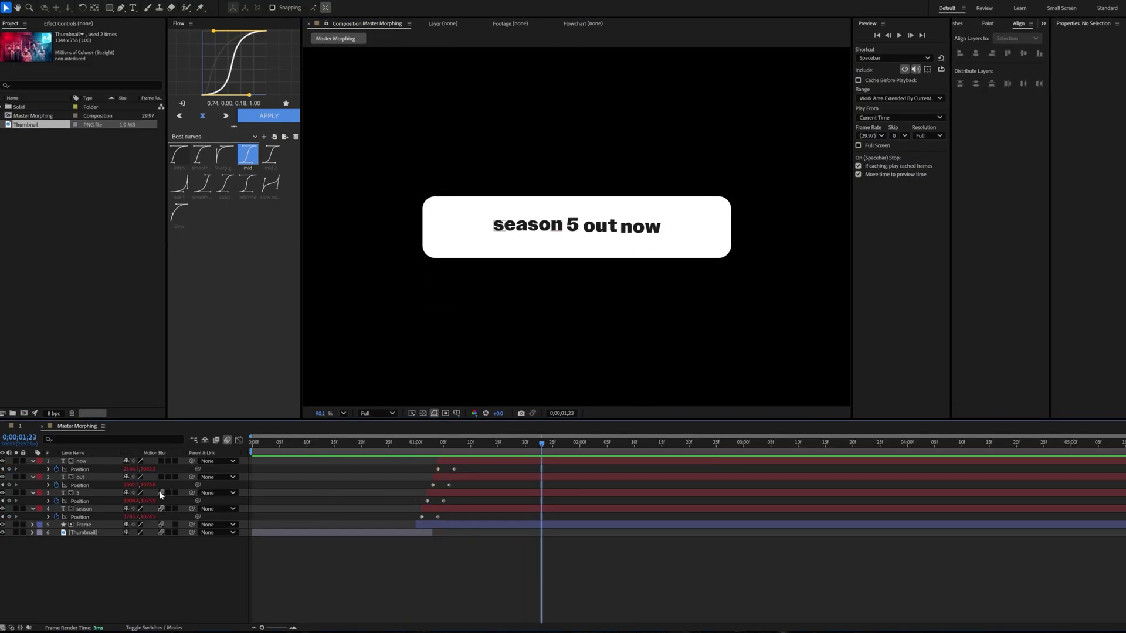
{"action": "key", "text": "space"}
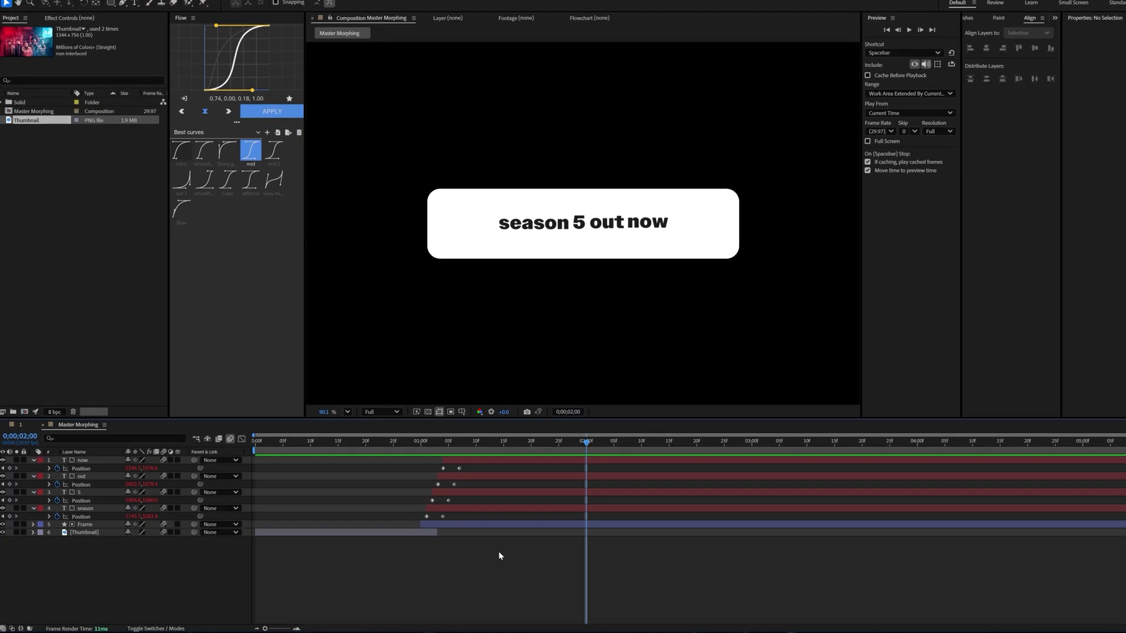
Apply the Exposure effect to the Thumbnail layer, add an Exposure keyframe at 0;00;01;00, and preview the morph
{"action": "left_click", "coordinate": [437, 444]}
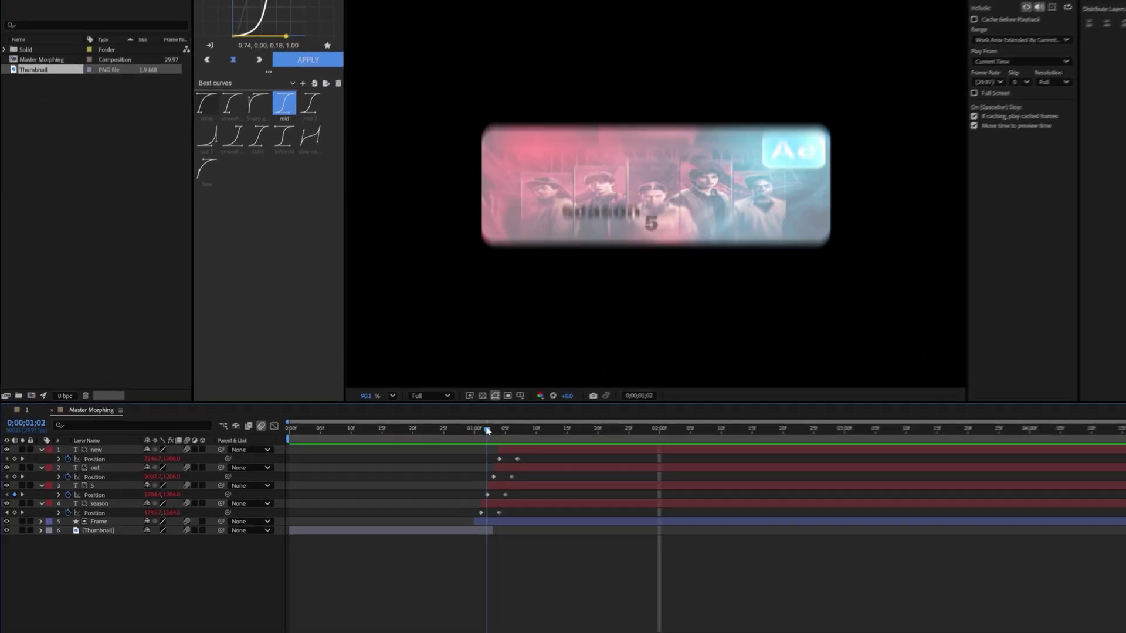
{"action": "left_click_drag", "start_coordinate": [486, 429], "coordinate": [467, 430]}
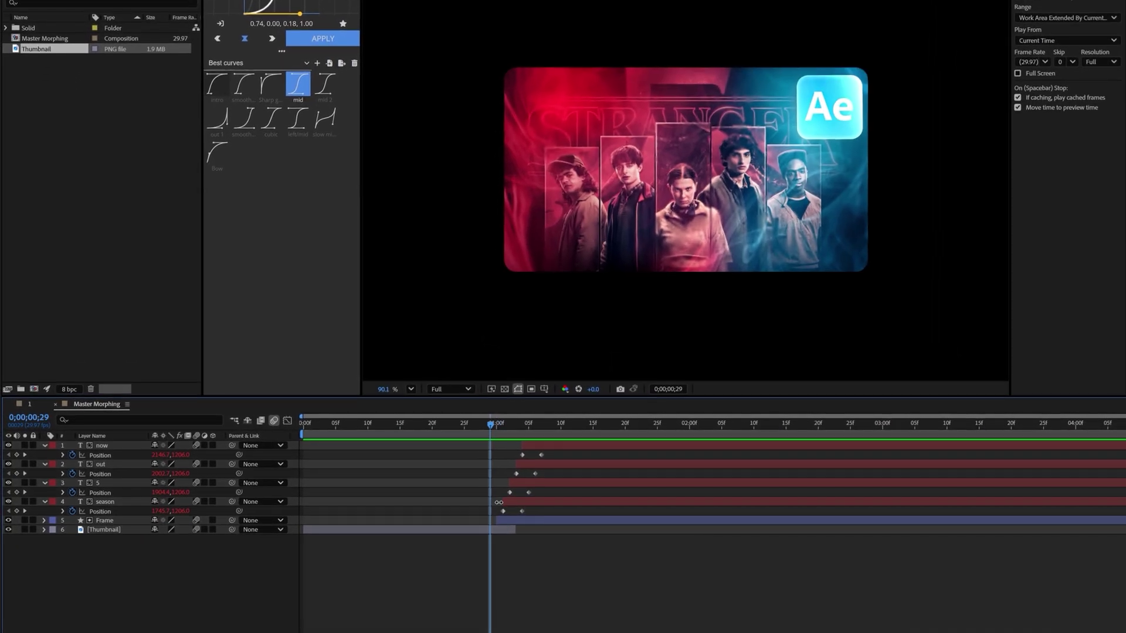
{"action": "left_click", "coordinate": [449, 530]}
{"action": "type", "text": "ex"}
{"action": "left_click", "coordinate": [472, 534]}
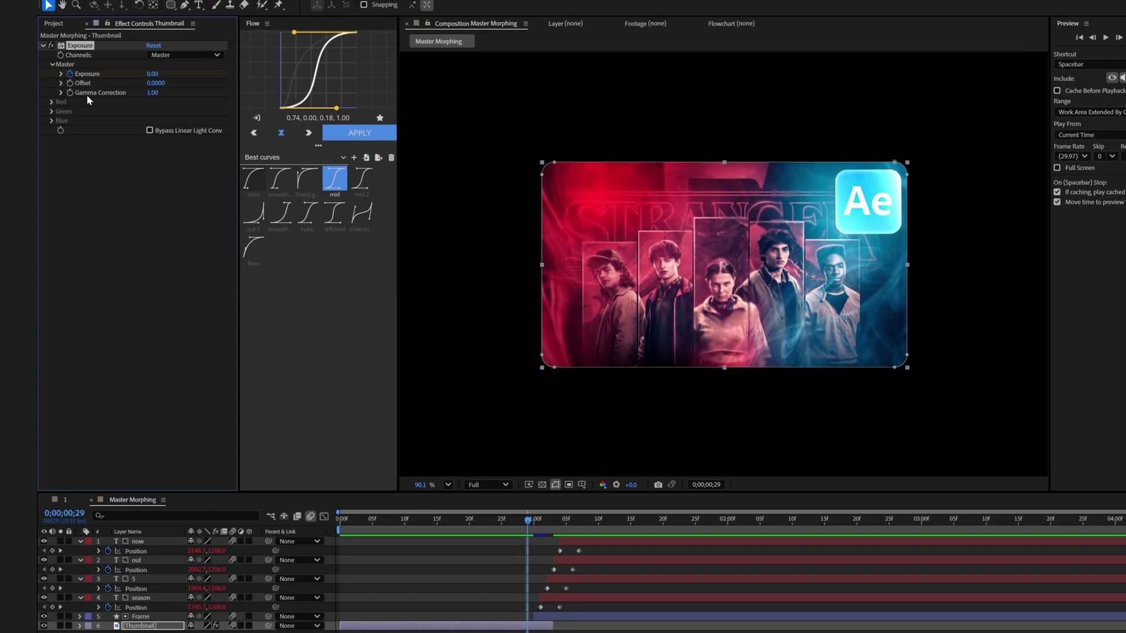
{"action": "key", "text": "u"}
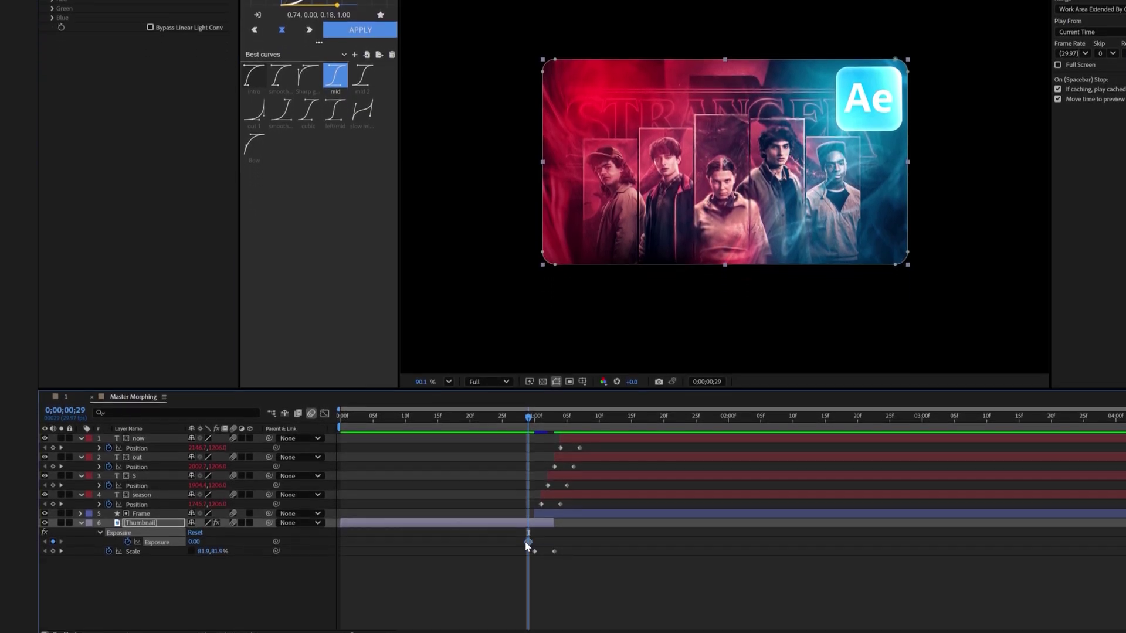
{"action": "left_click_drag", "start_coordinate": [527, 610], "coordinate": [515, 610]}
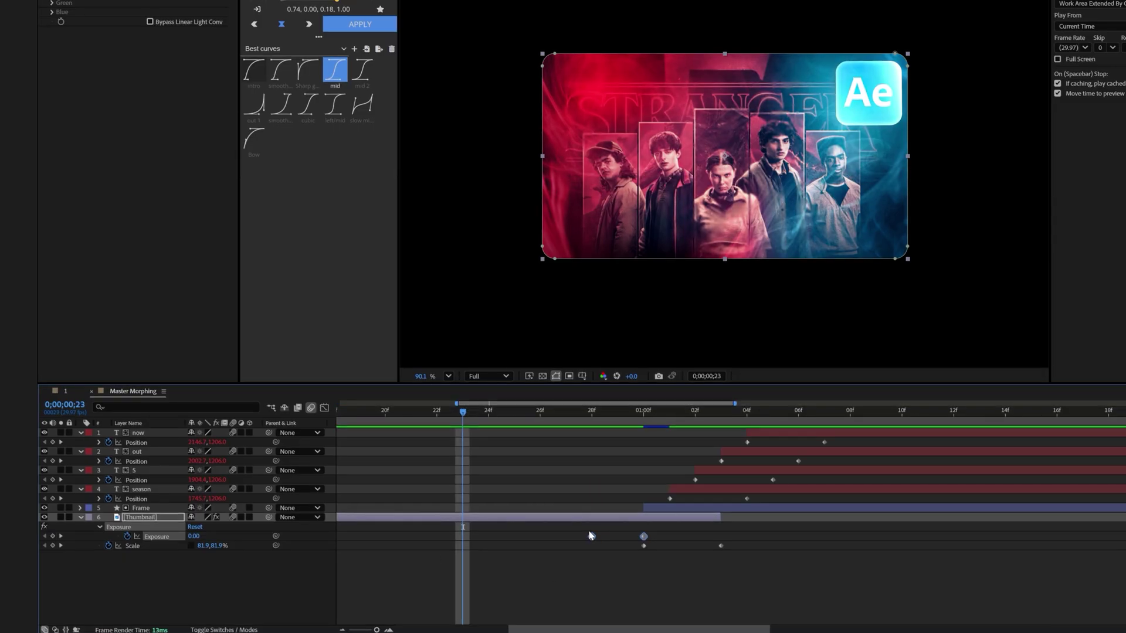
{"action": "key", "text": "space"}
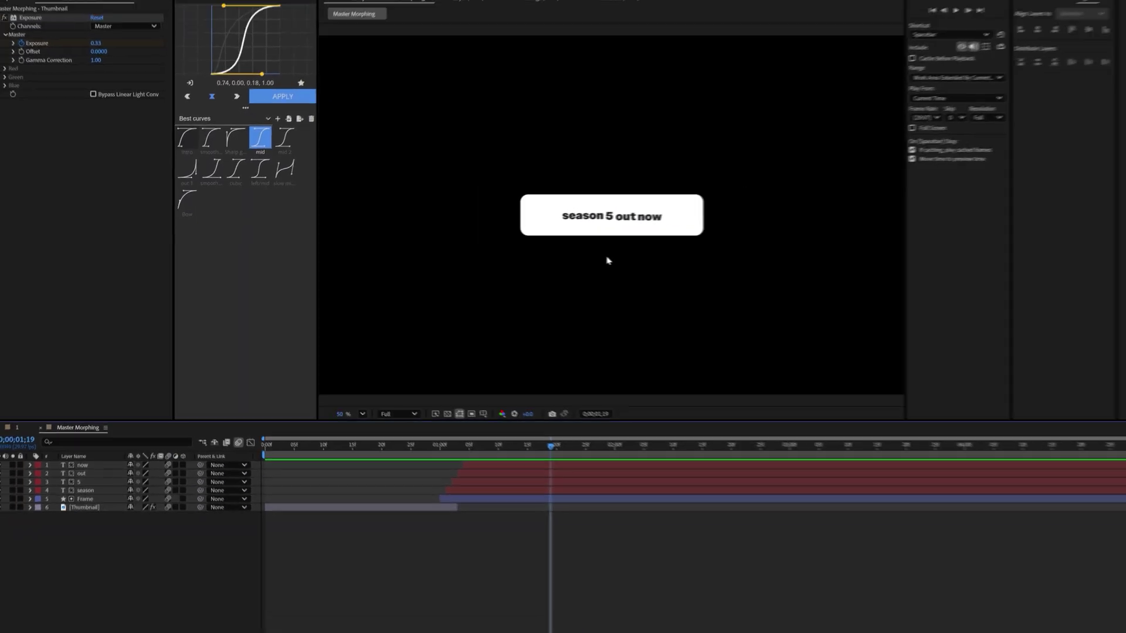
{"action": "left_click_drag", "start_coordinate": [423, 437], "coordinate": [302, 436]}
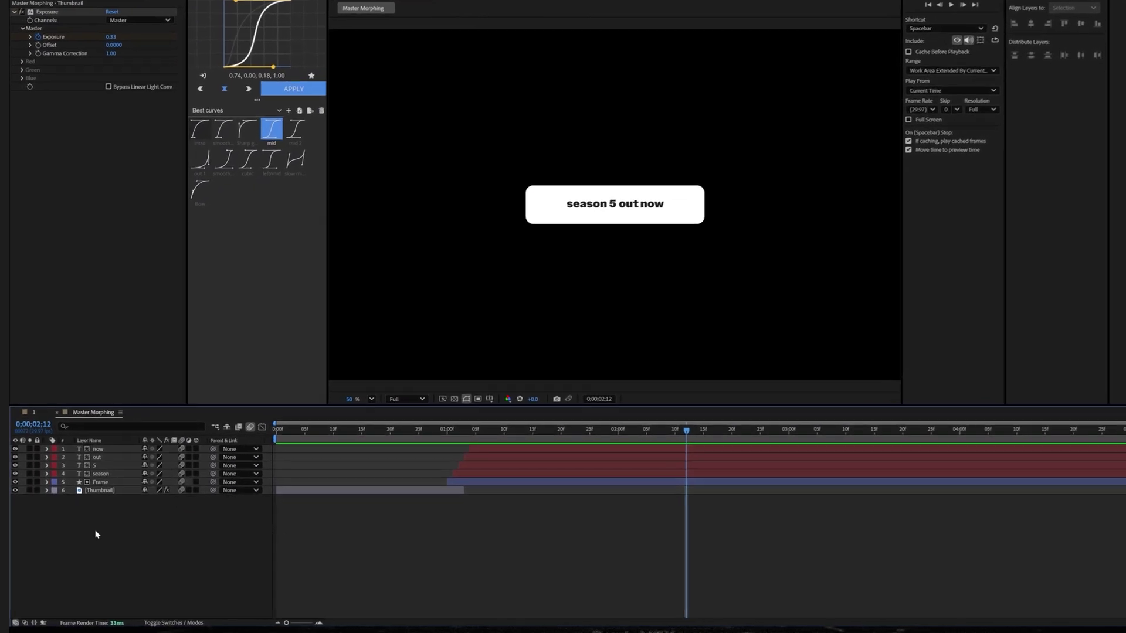
Create a null object named All and parent the four word layers, Frame and Thumbnail to it
{"action": "right_click", "coordinate": [76, 526]}
{"action": "mouse_move", "coordinate": [153, 404]}
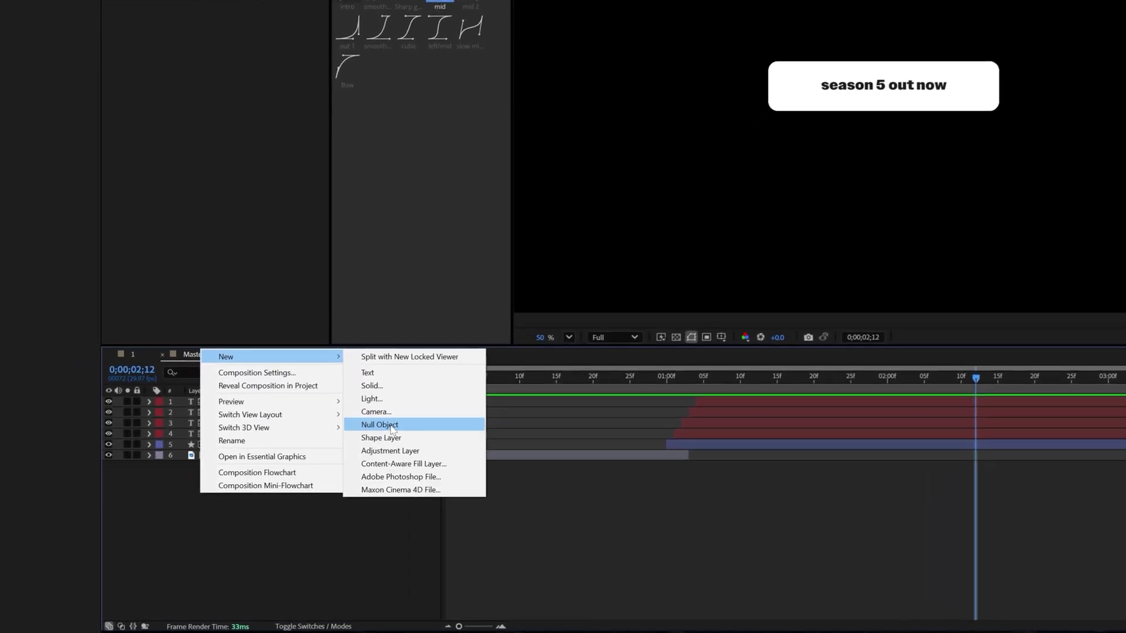
{"action": "left_click", "coordinate": [258, 455]}
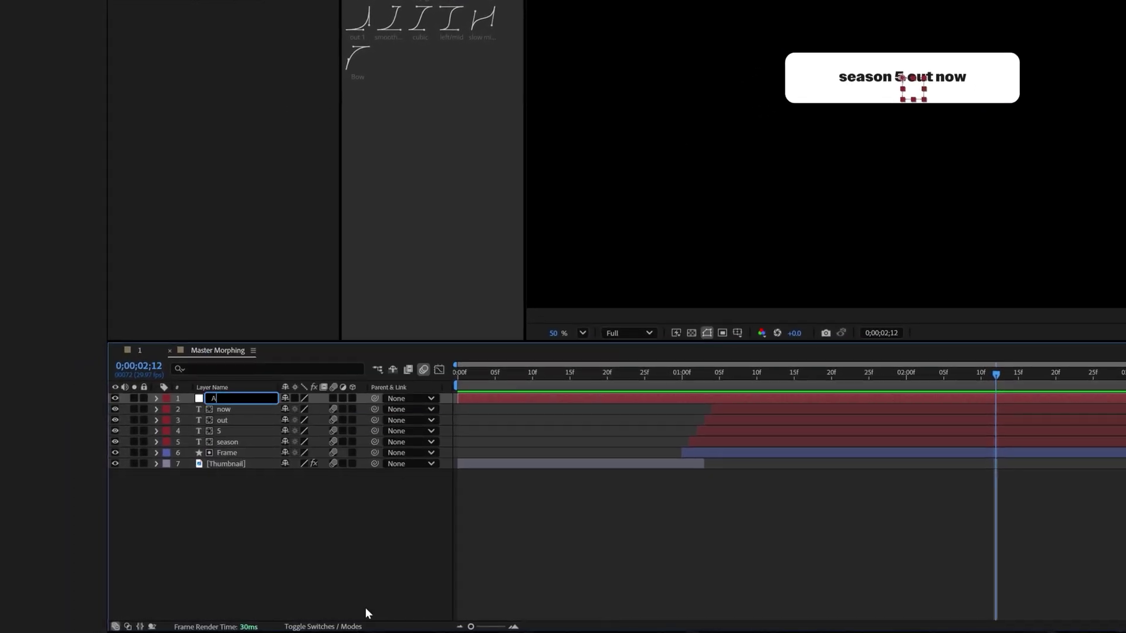
{"action": "left_click", "coordinate": [228, 410]}
{"action": "left_click", "coordinate": [225, 464], "text": "shift"}
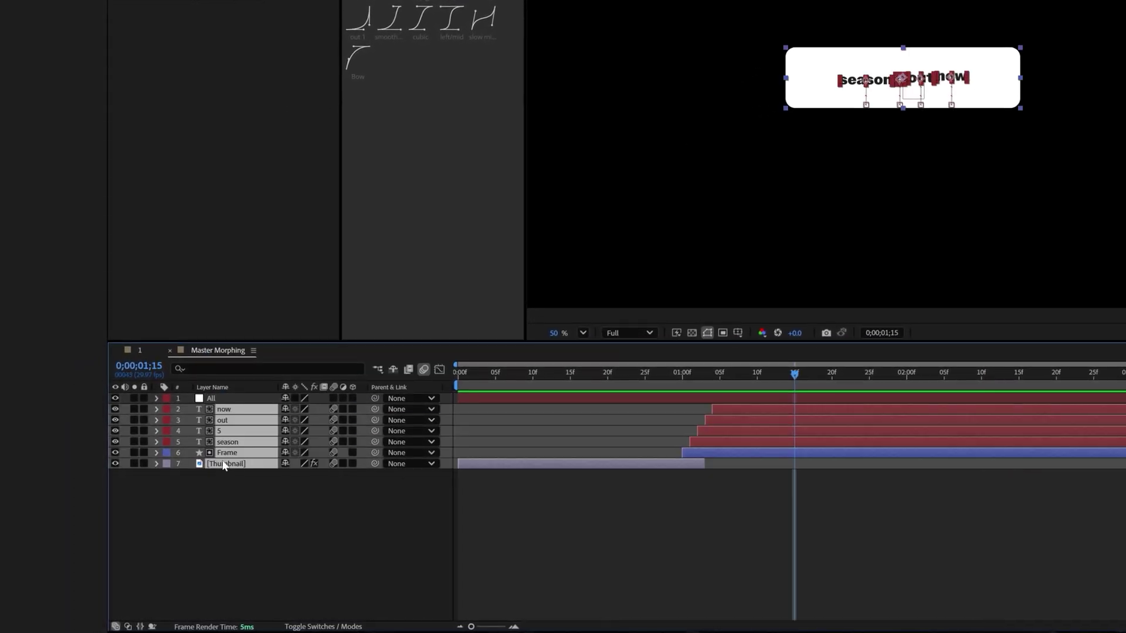
{"action": "left_click_drag", "start_coordinate": [380, 408], "coordinate": [264, 391]}
Test-move the All null horizontally, return it to 1920, and add Position and Rotation keyframes at 0;00;01;15
{"action": "left_click", "coordinate": [230, 390]}
{"action": "key", "text": "p"}
{"action": "left_click_drag", "start_coordinate": [335, 427], "coordinate": [340, 428]}
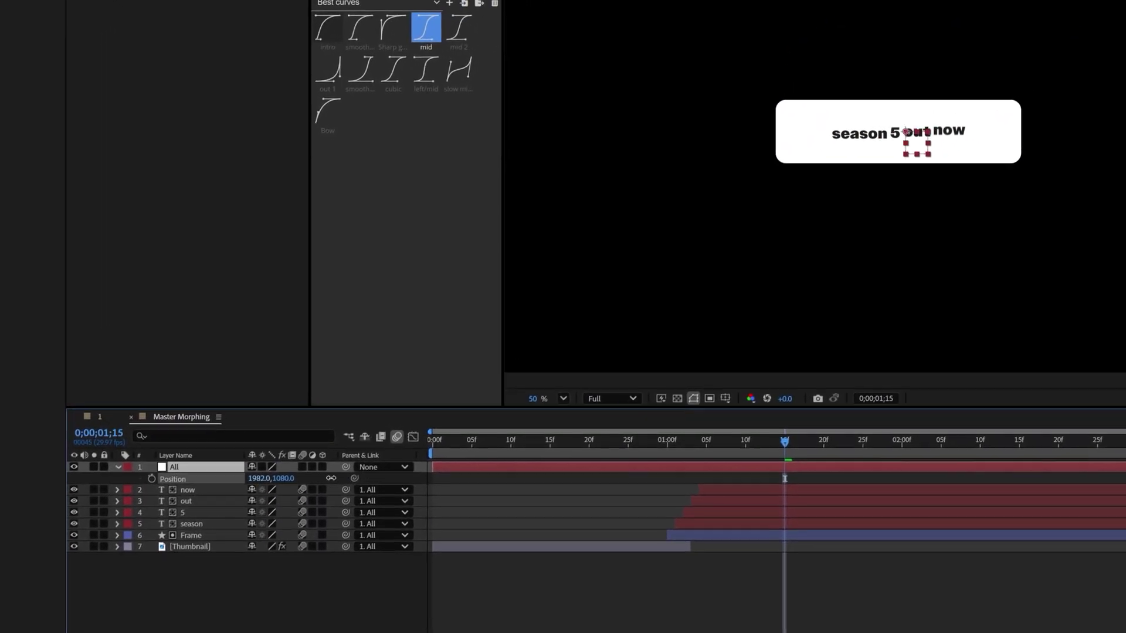
{"action": "left_click_drag", "start_coordinate": [331, 478], "coordinate": [380, 478]}
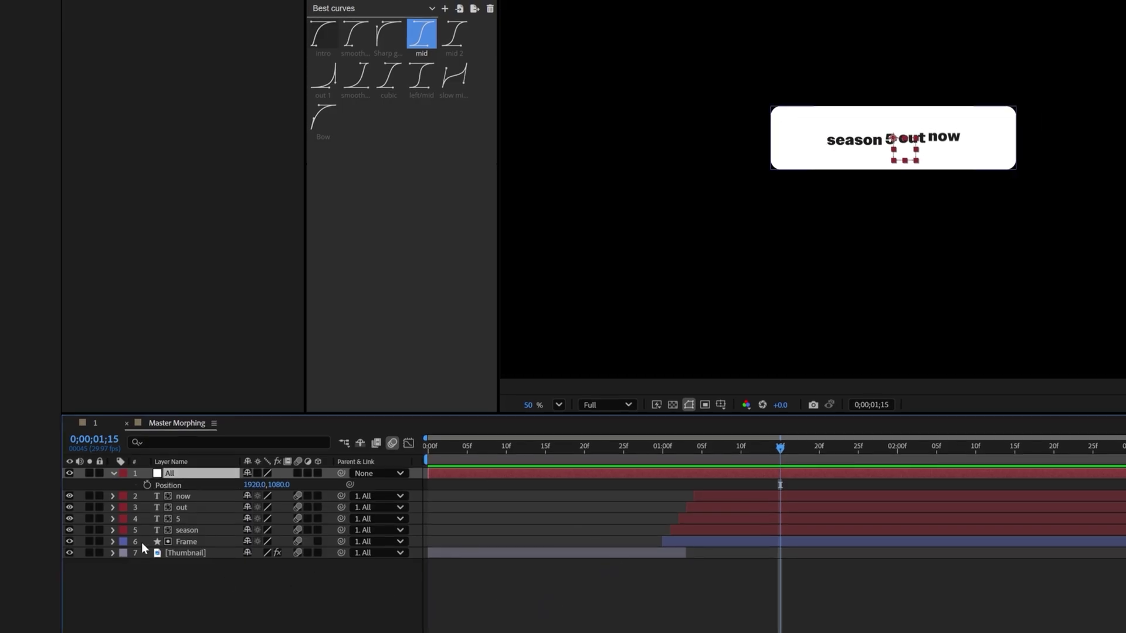
{"action": "left_click", "coordinate": [147, 484]}
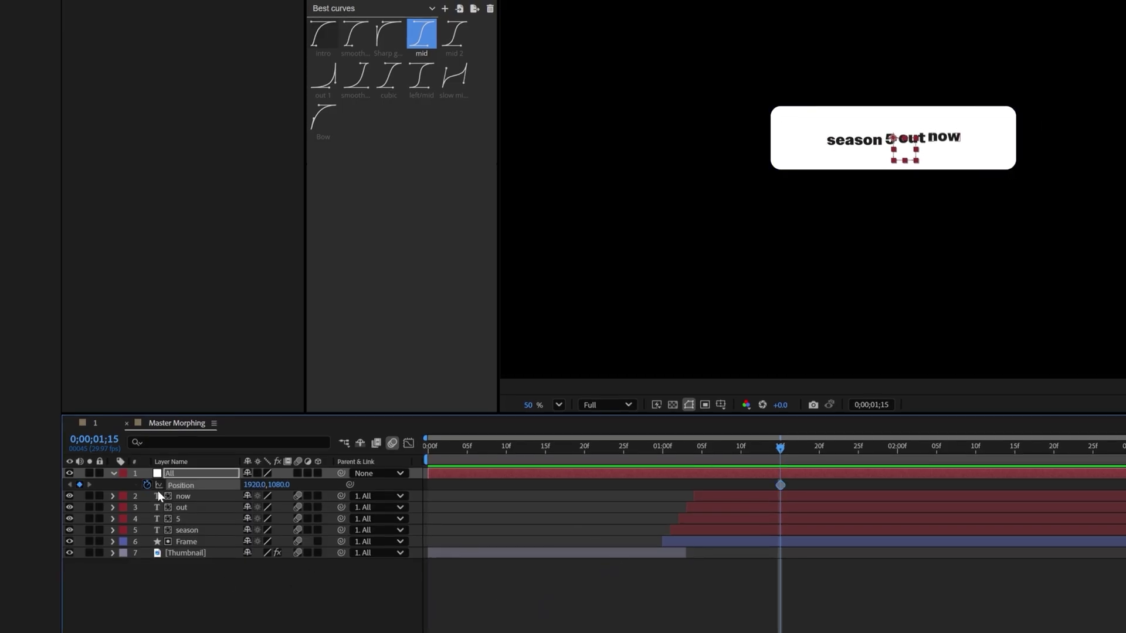
{"action": "key", "text": "shift+r"}
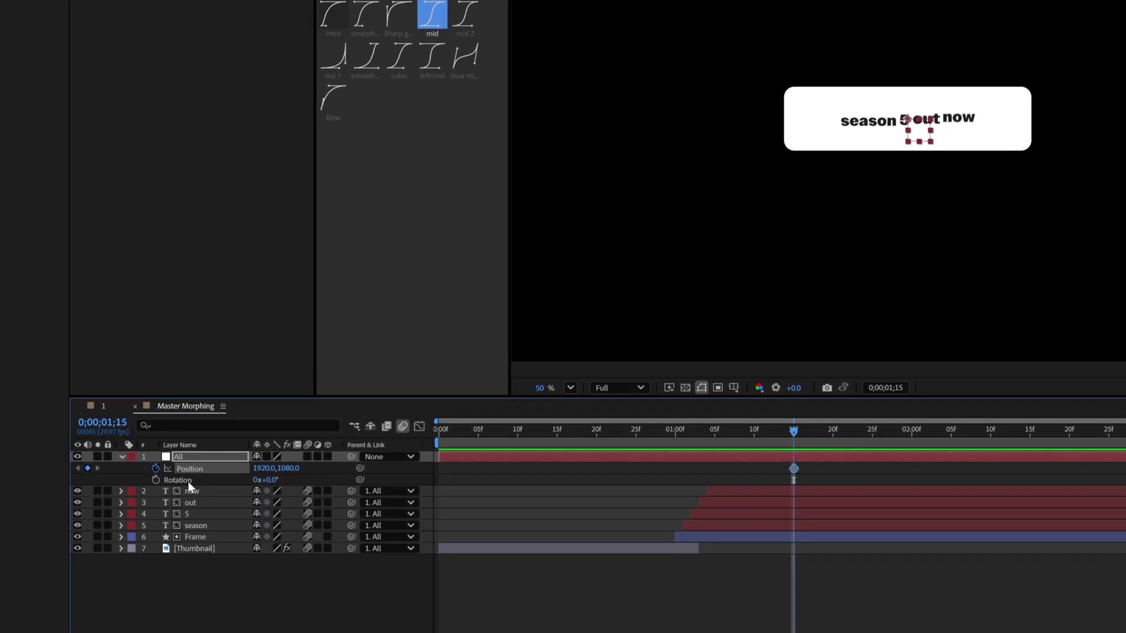
{"action": "left_click", "coordinate": [156, 480]}
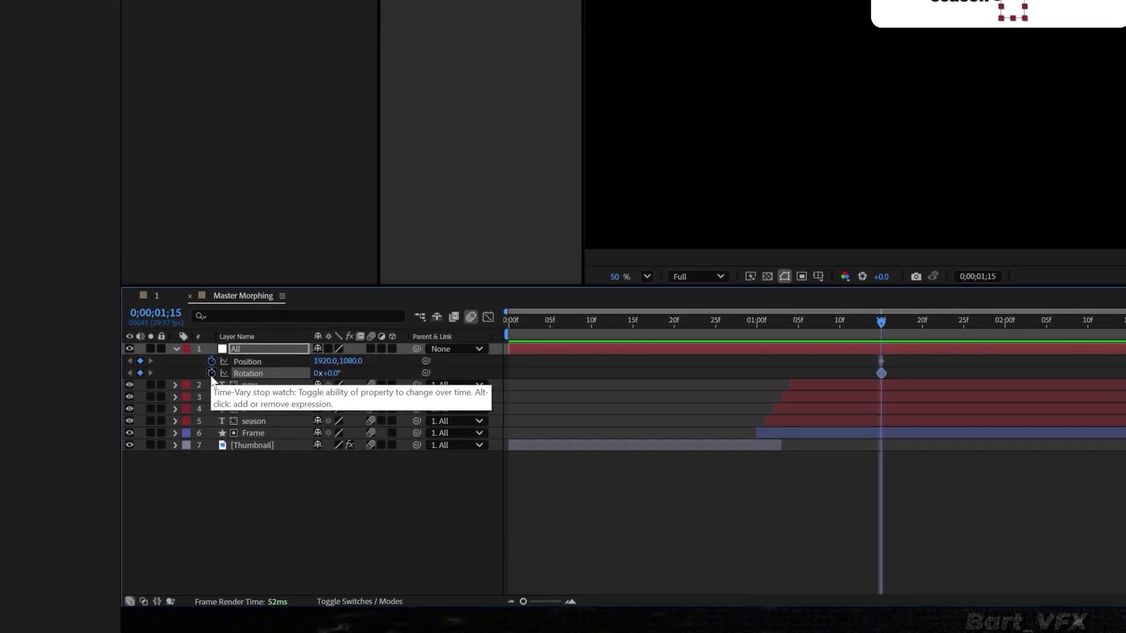
At 0;00;00;00, set the All null's Y position to 1892 and its rotation to -86°
{"action": "left_click_drag", "start_coordinate": [881, 321], "coordinate": [427, 418]}
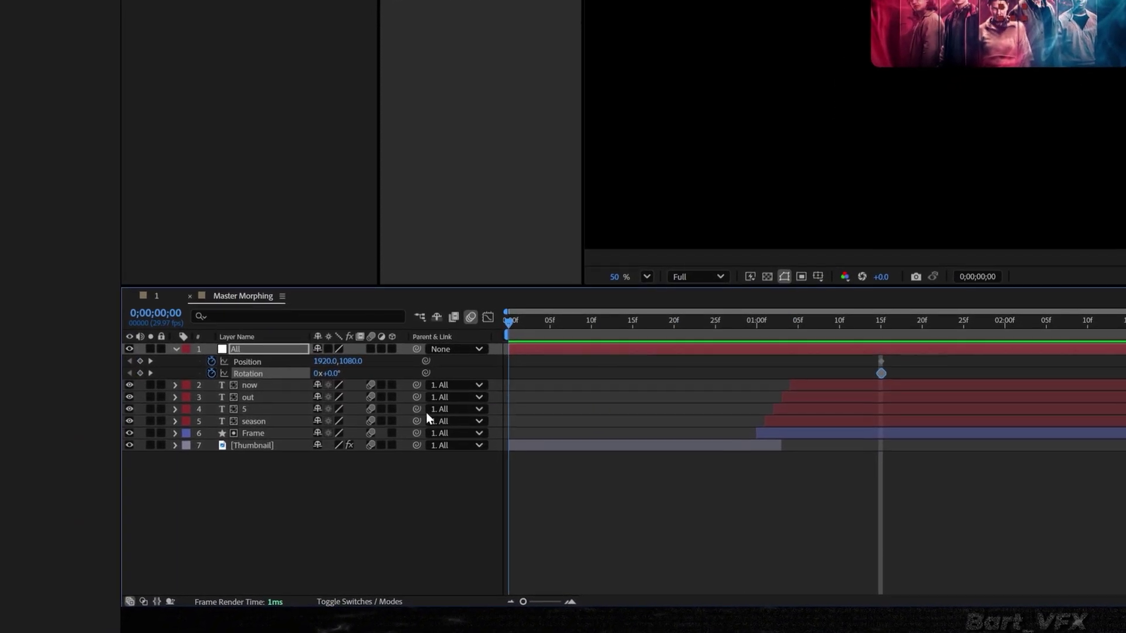
{"action": "left_click_drag", "start_coordinate": [348, 362], "coordinate": [874, 406]}
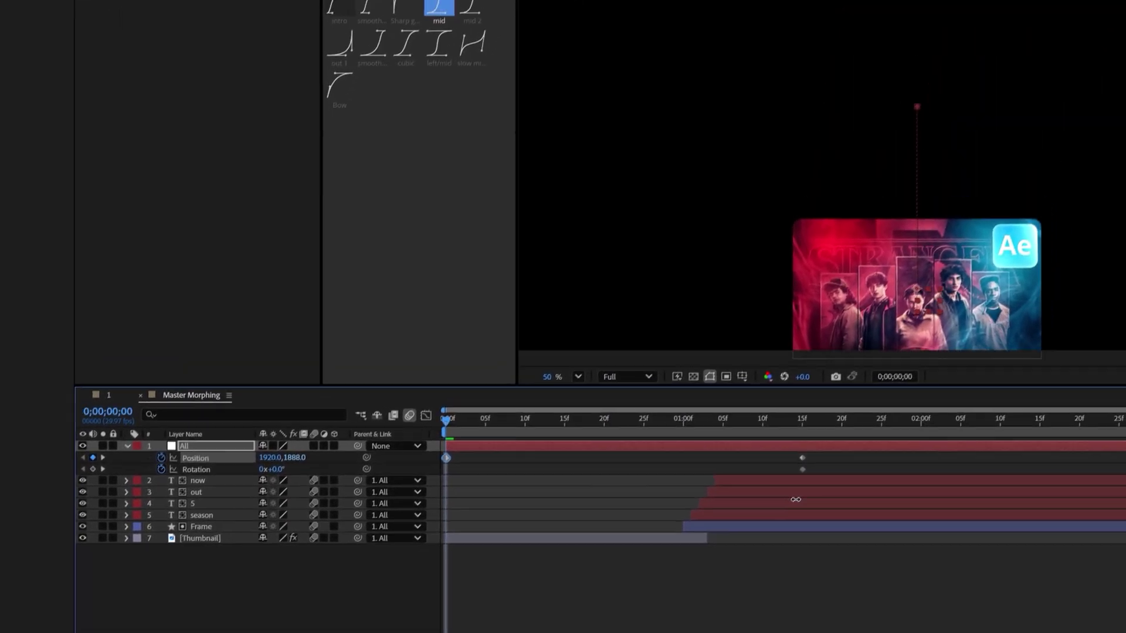
{"action": "left_click_drag", "start_coordinate": [266, 469], "coordinate": [219, 513]}
Apply Easy Ease to all Position and Rotation keyframes of the All null
{"action": "left_click_drag", "start_coordinate": [807, 481], "coordinate": [389, 504]}
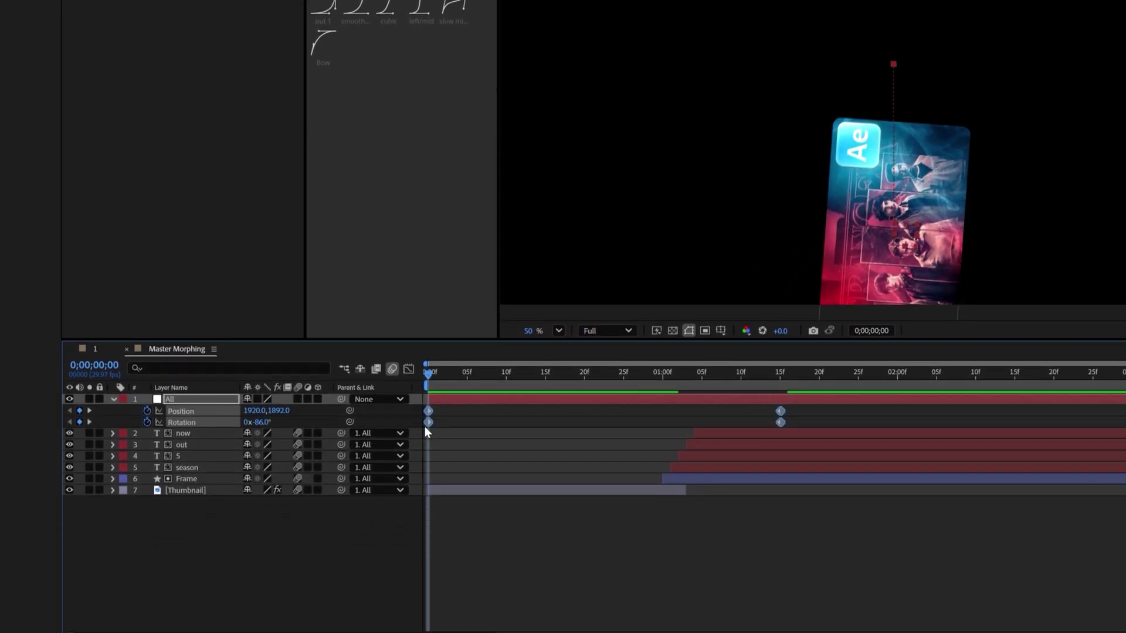
{"action": "right_click", "coordinate": [428, 422]}
{"action": "mouse_move", "coordinate": [495, 615]}
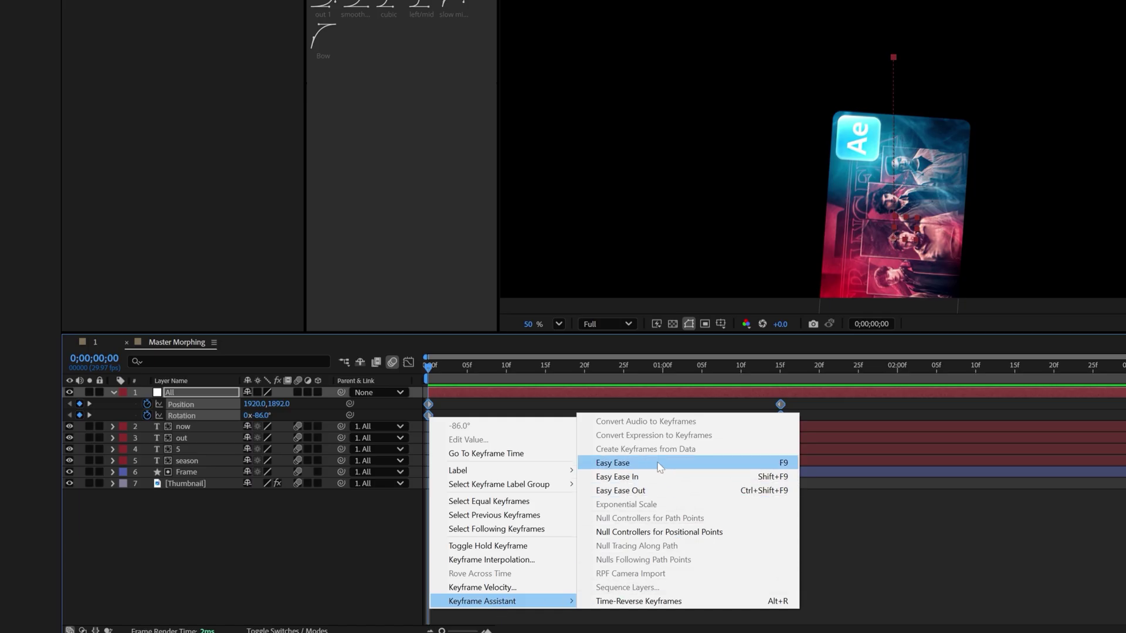
{"action": "left_click", "coordinate": [613, 462]}
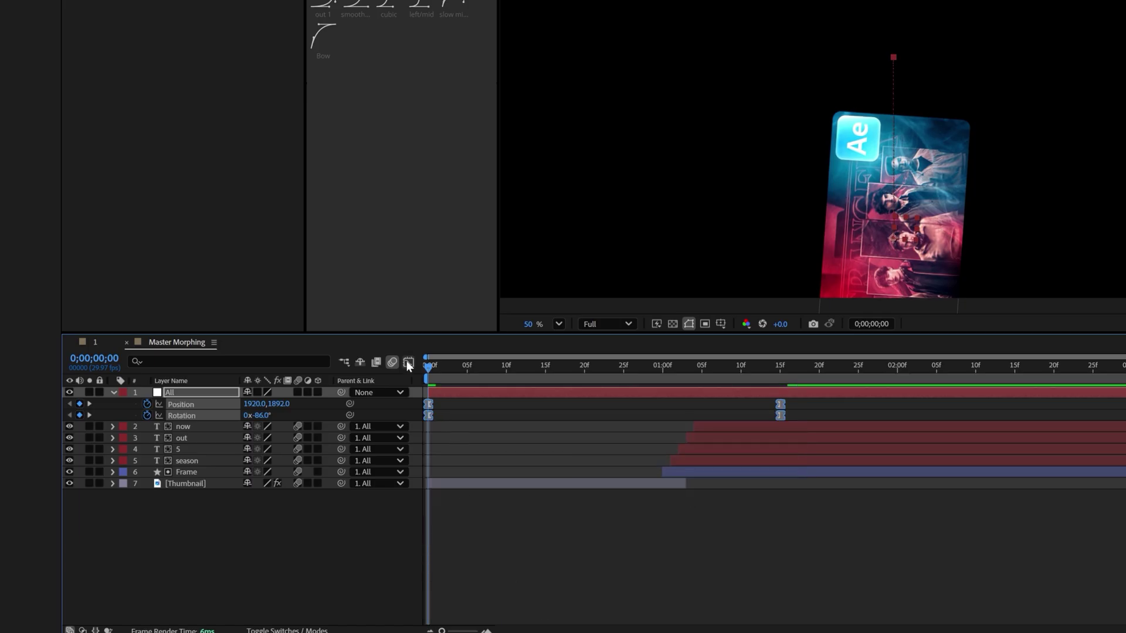
Reshape the All null's speed graph so the motion peaks early and slows gradually, and preview it
{"action": "left_click", "coordinate": [409, 363]}
{"action": "left_click_drag", "start_coordinate": [860, 431], "coordinate": [604, 505]}
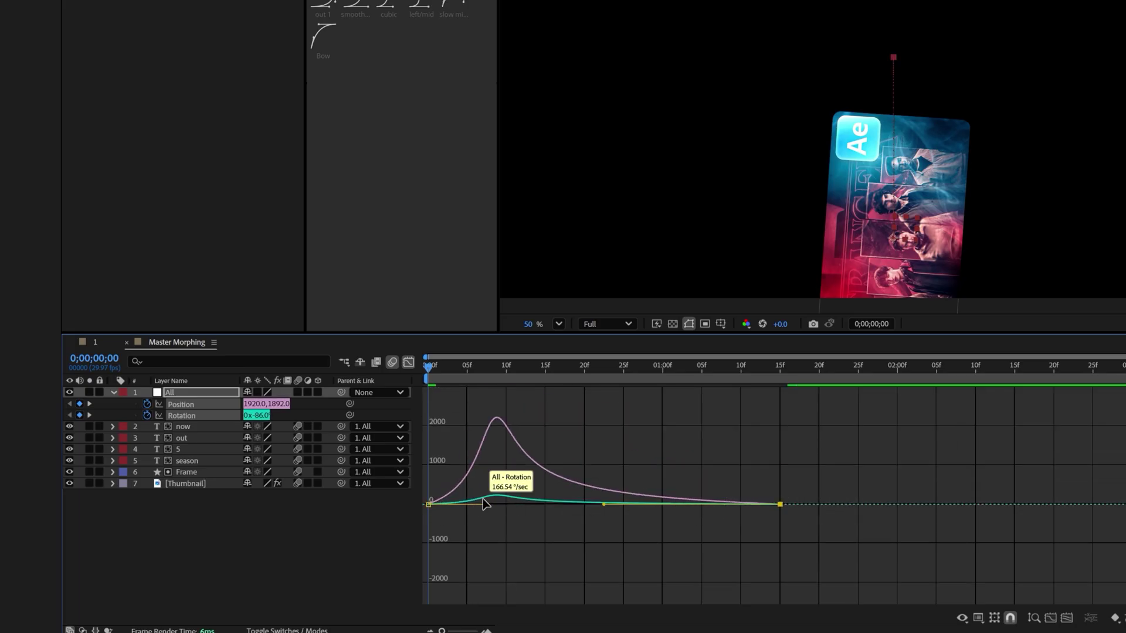
{"action": "key", "text": "space"}
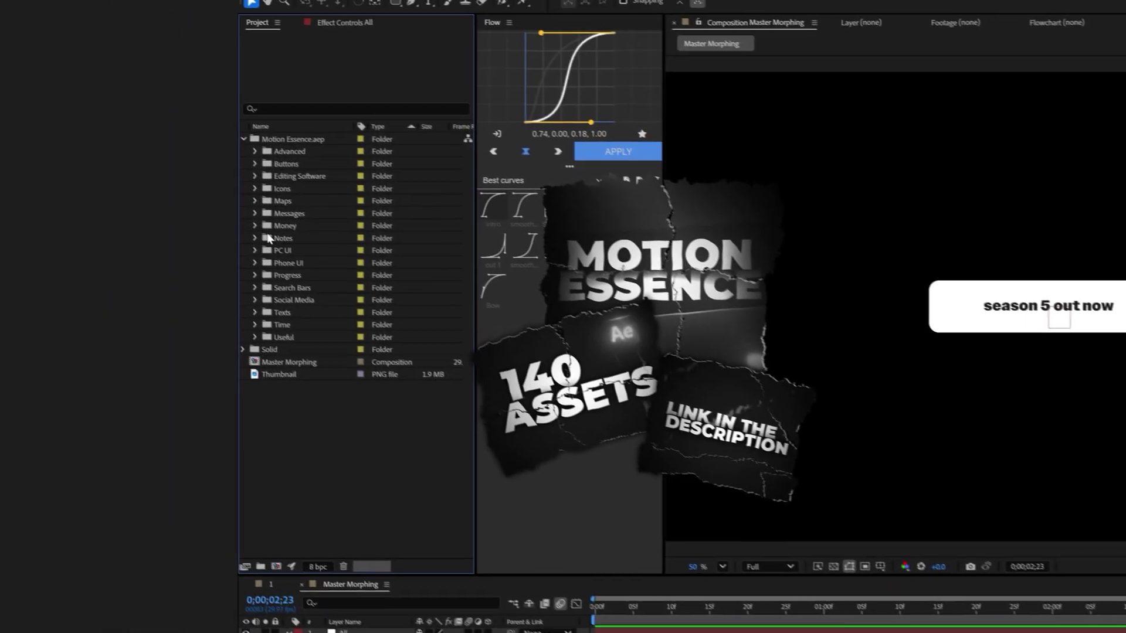
Add the Mail composition from the Motion Essence Messages folder above the All layer, and open it to inspect its envelope and text
{"action": "left_click", "coordinate": [280, 225]}
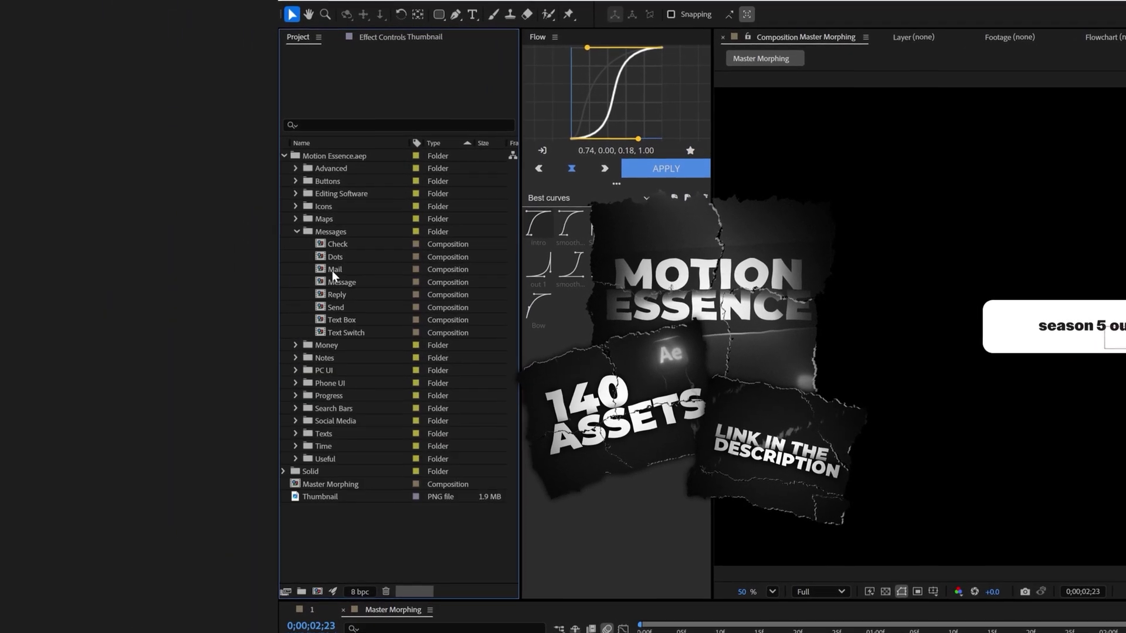
{"action": "left_click_drag", "start_coordinate": [327, 267], "coordinate": [487, 586]}
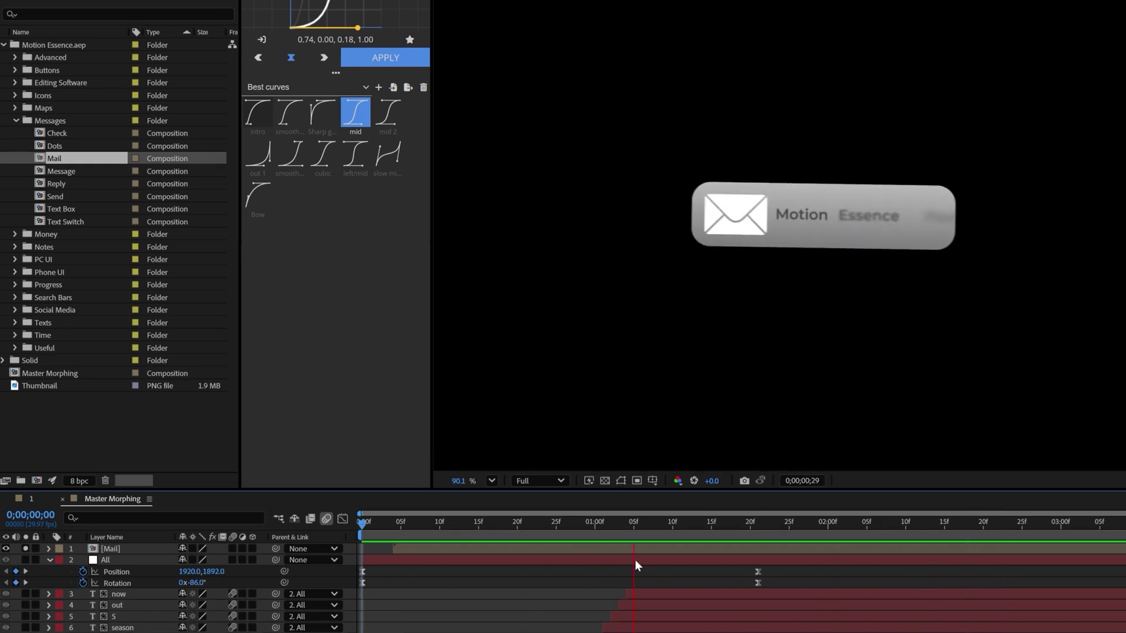
{"action": "double_click", "coordinate": [493, 547]}
{"action": "scroll", "coordinate": [829, 215], "scroll_direction": "up", "scroll_amount": 2}
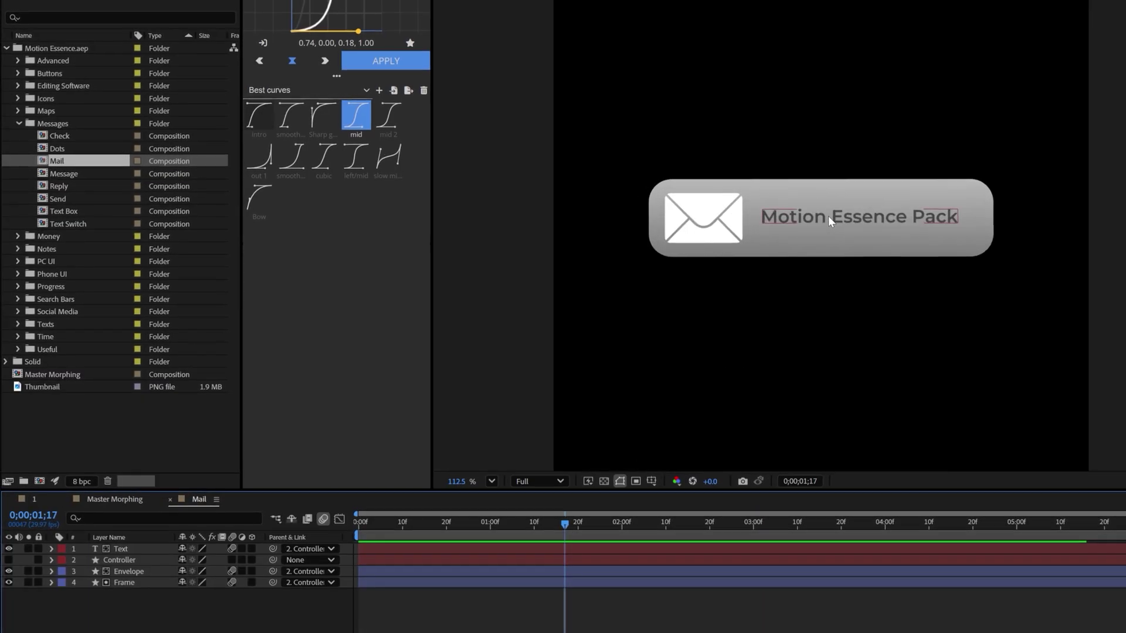
{"action": "scroll", "coordinate": [828, 216], "scroll_direction": "up", "scroll_amount": 3}
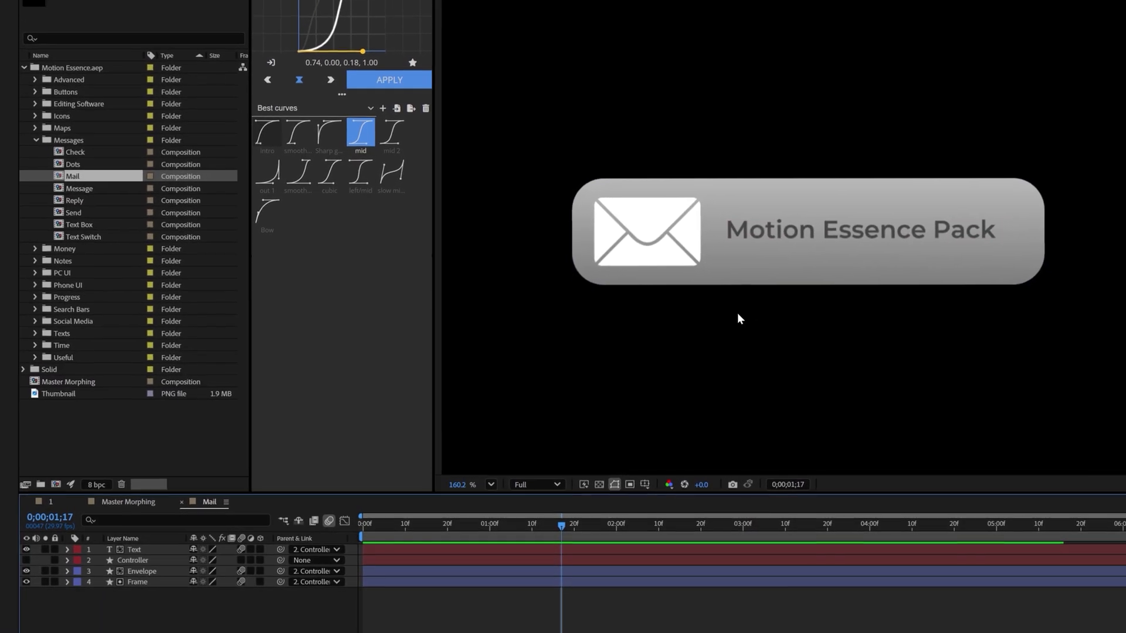